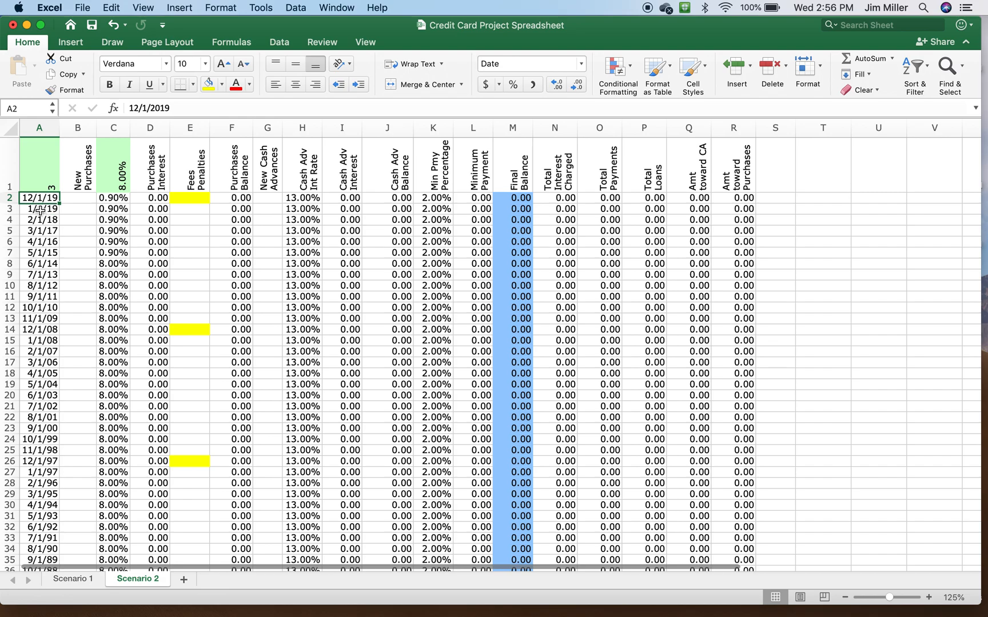
Step: Set cell A3 to 1/1/2020 and extend the monthly date series from A2:A3 down through row 35
left_click(39, 211)
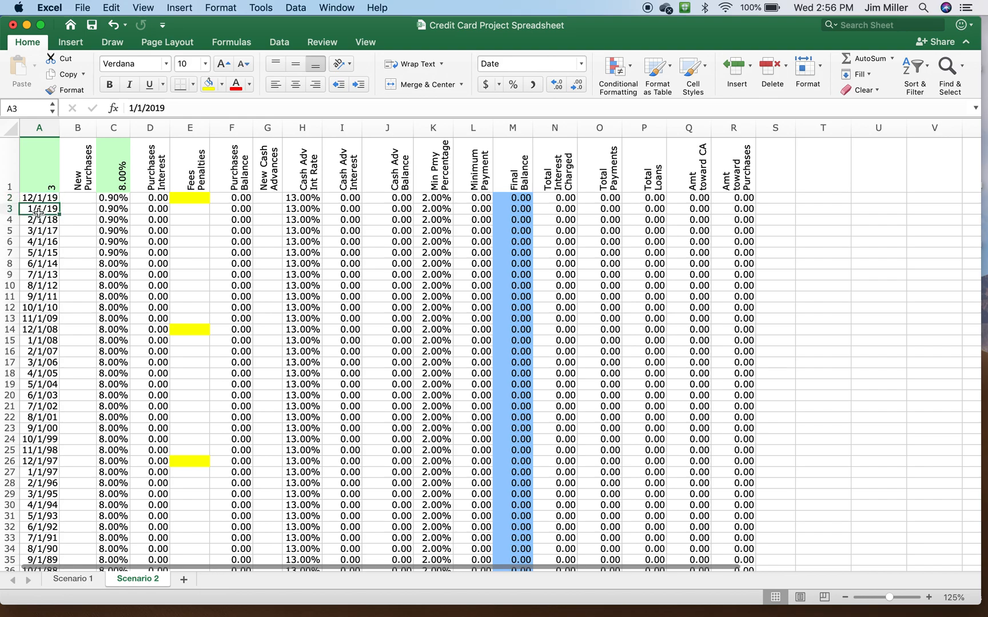
type("1/")
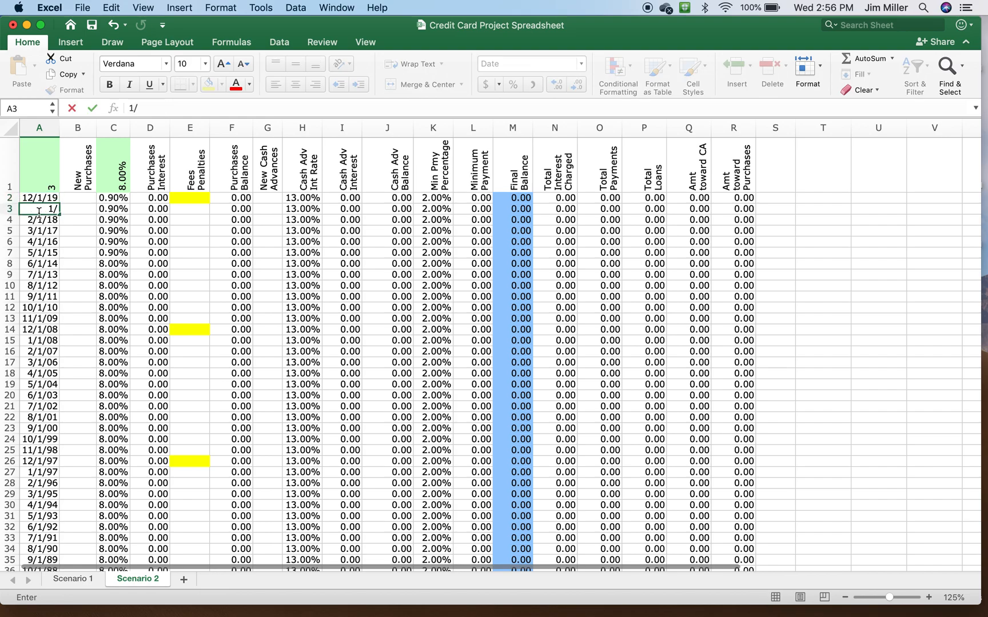
type("1/2020")
key("Return")
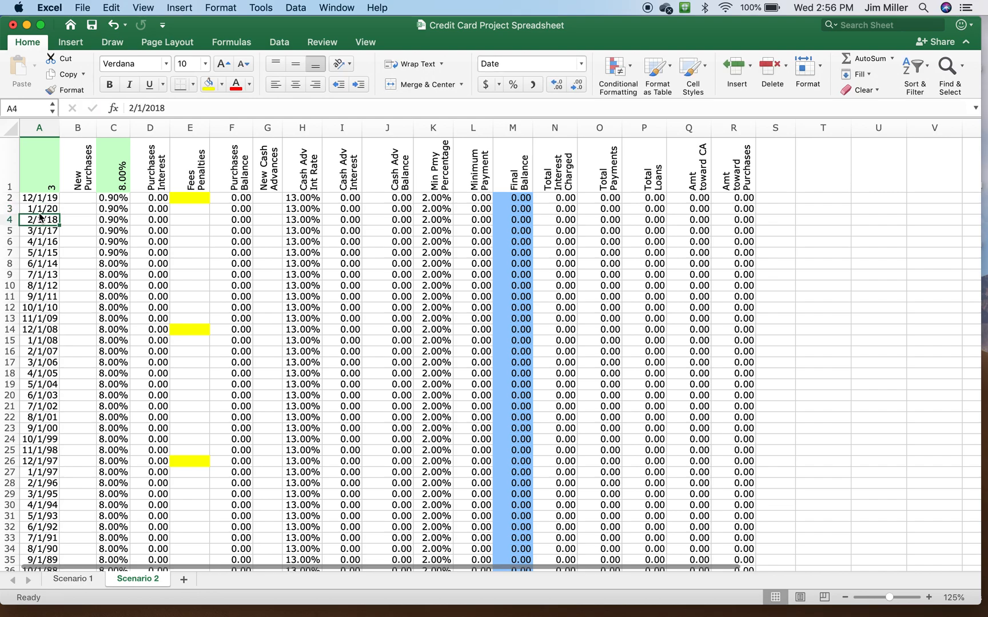
left_click_drag(38, 201, 39, 207)
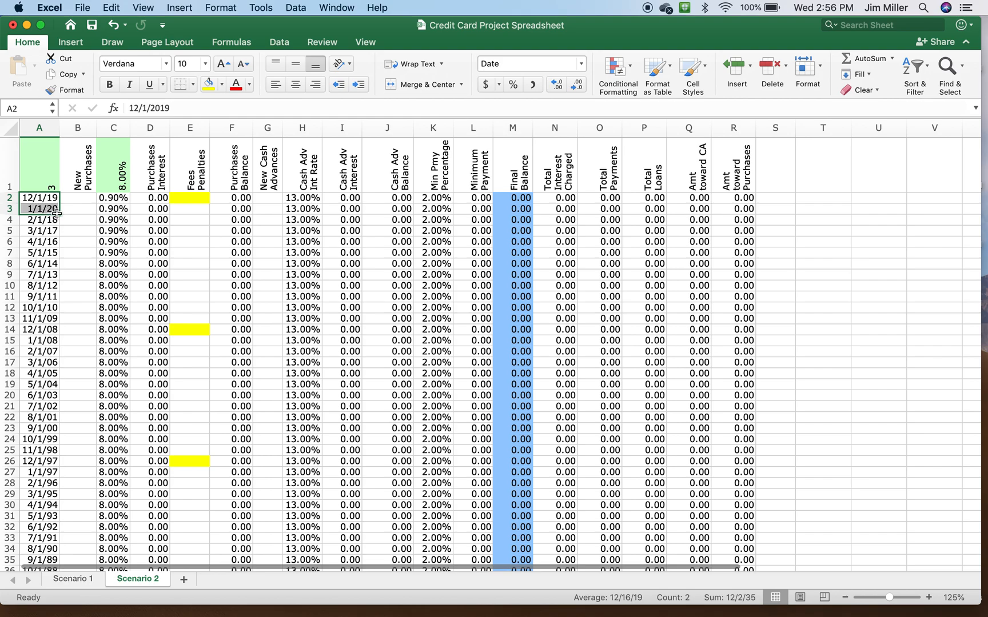
left_click_drag(59, 214, 58, 566)
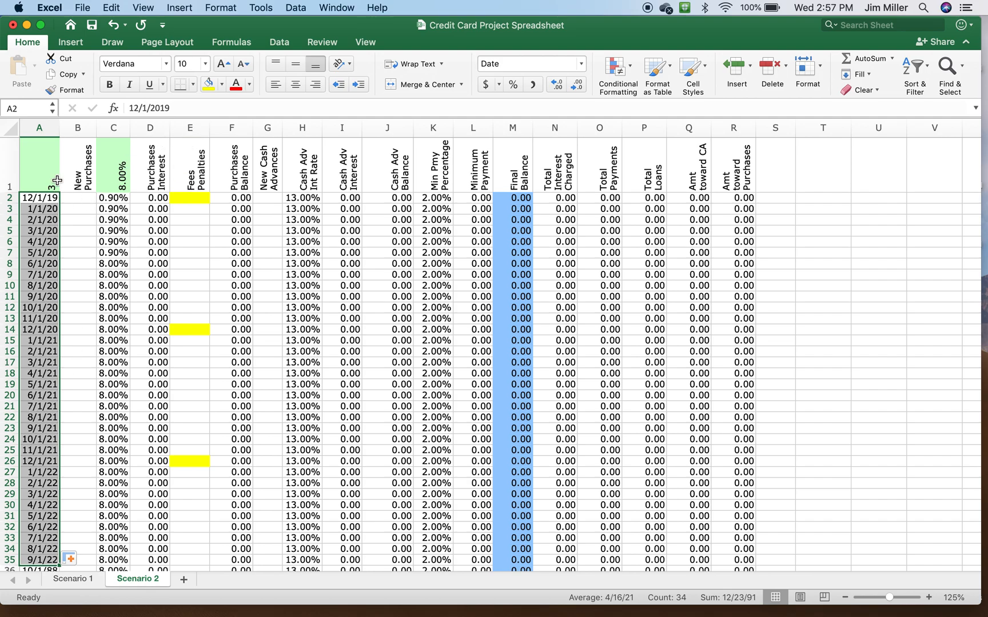
Step: Set the purchase interest rate in C1 to 15% and widen column C to fit the percentages
left_click(116, 180)
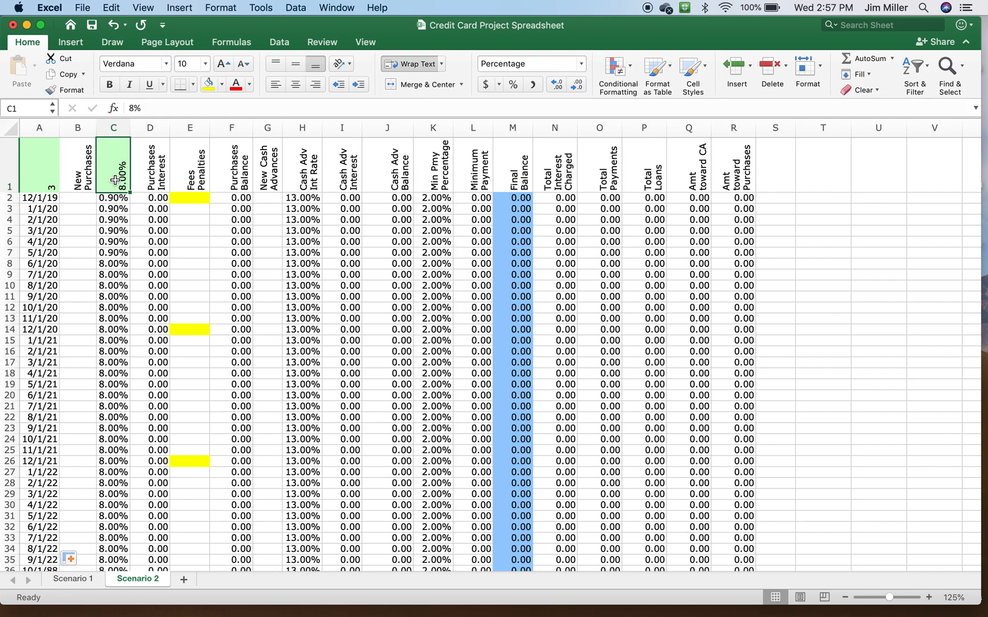
type("15")
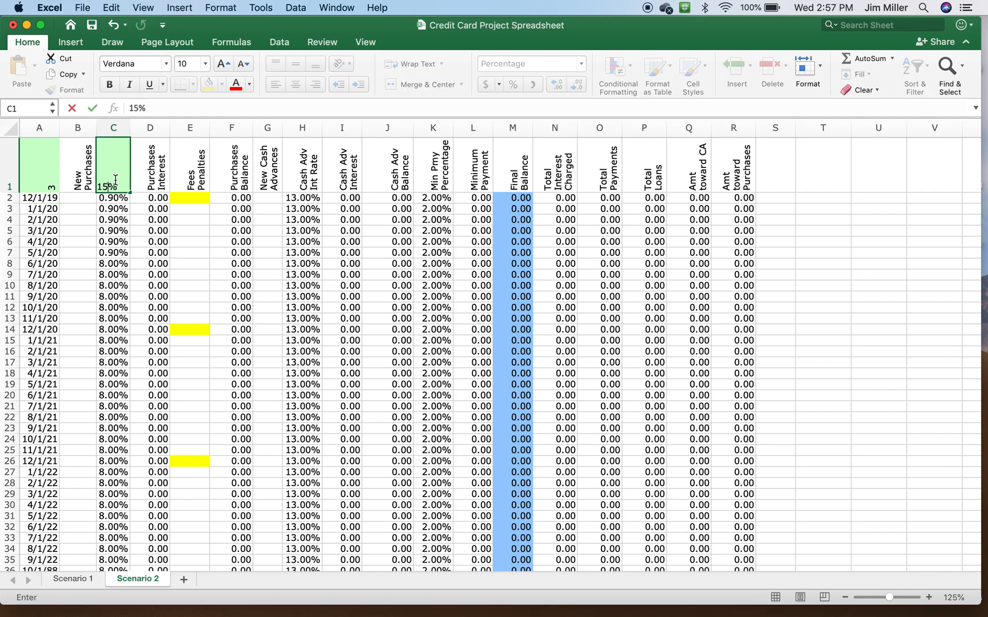
key("Return")
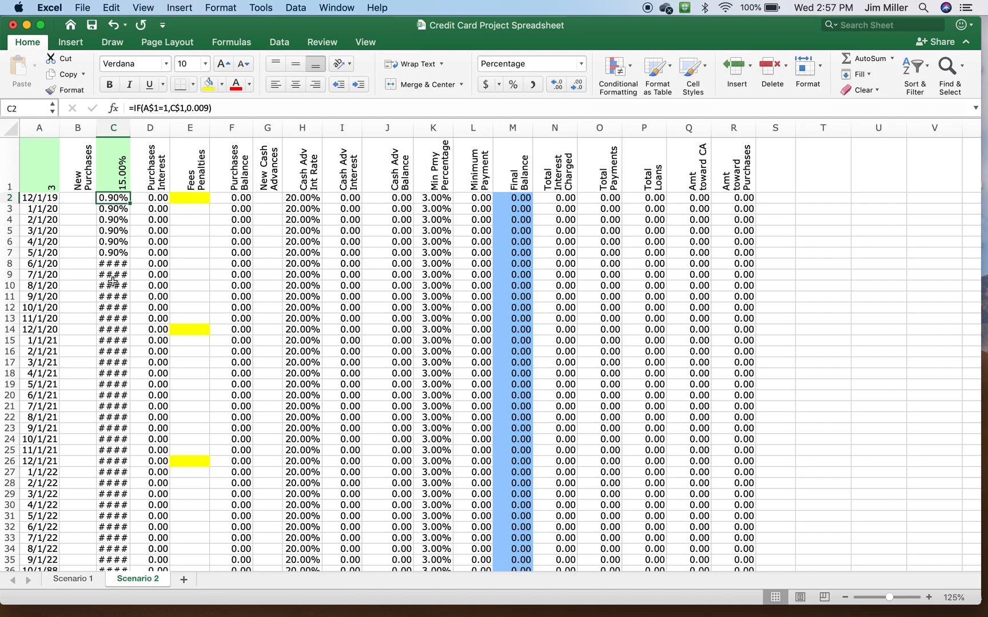
left_click_drag(133, 128, 144, 128)
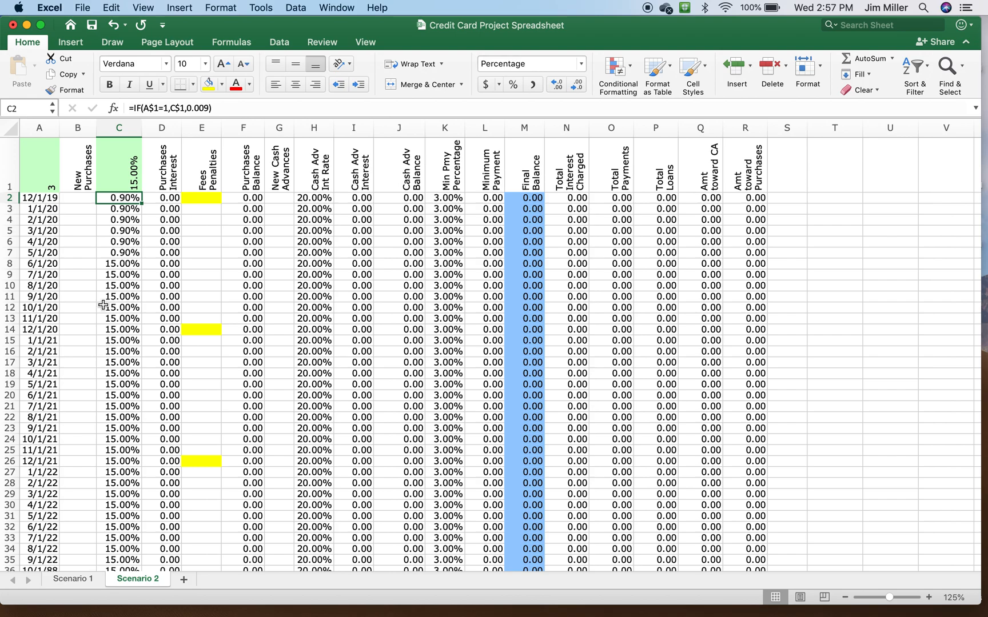
Step: Set the purchase interest rate to 0% for the first twelve months, cells C2 through C13
type("0")
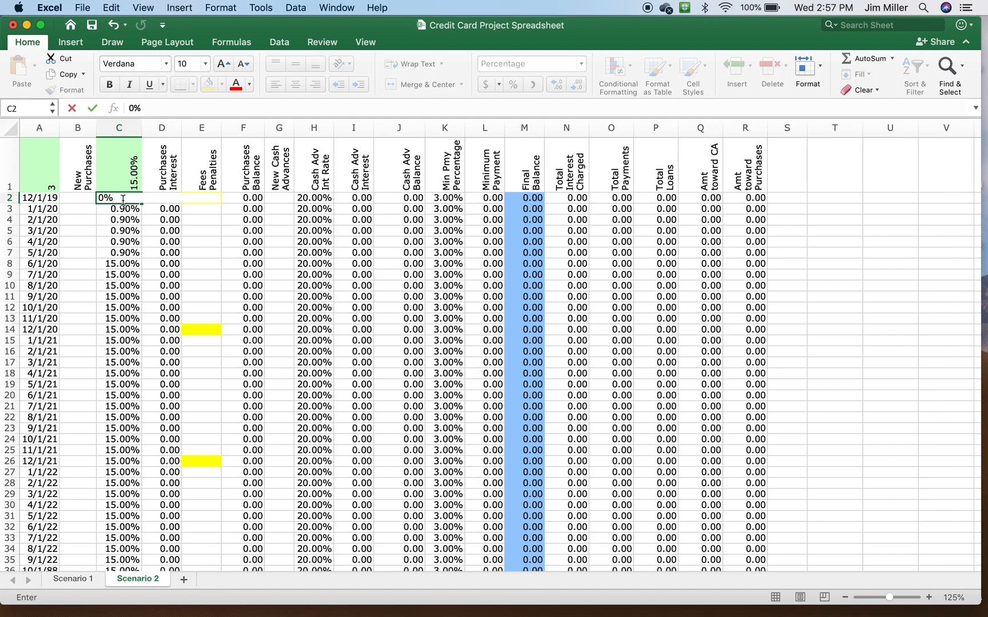
key("Return")
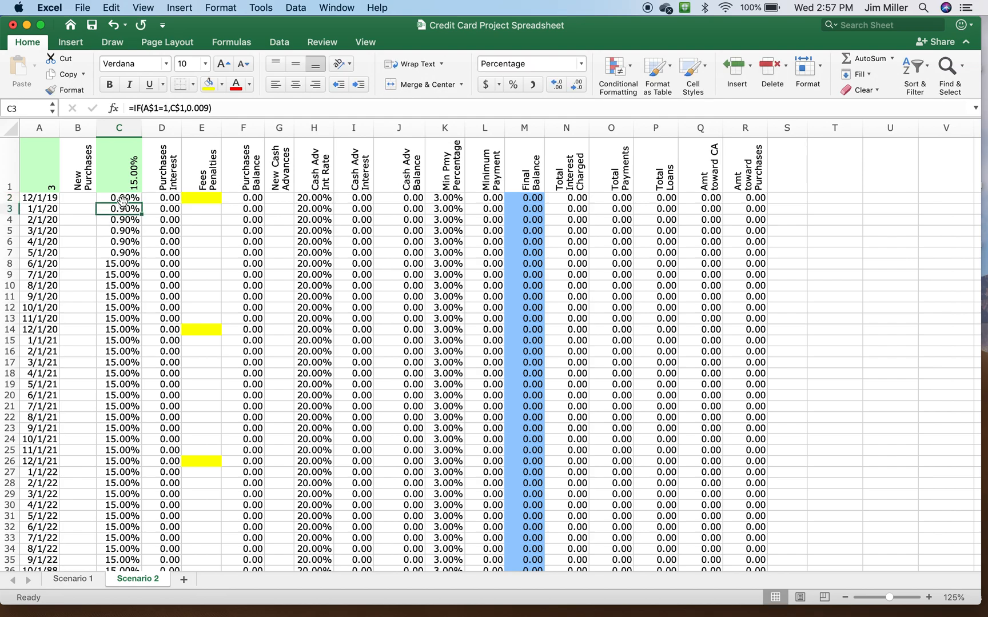
type("0")
key("Return")
type("0")
left_click_drag(125, 197, 140, 255)
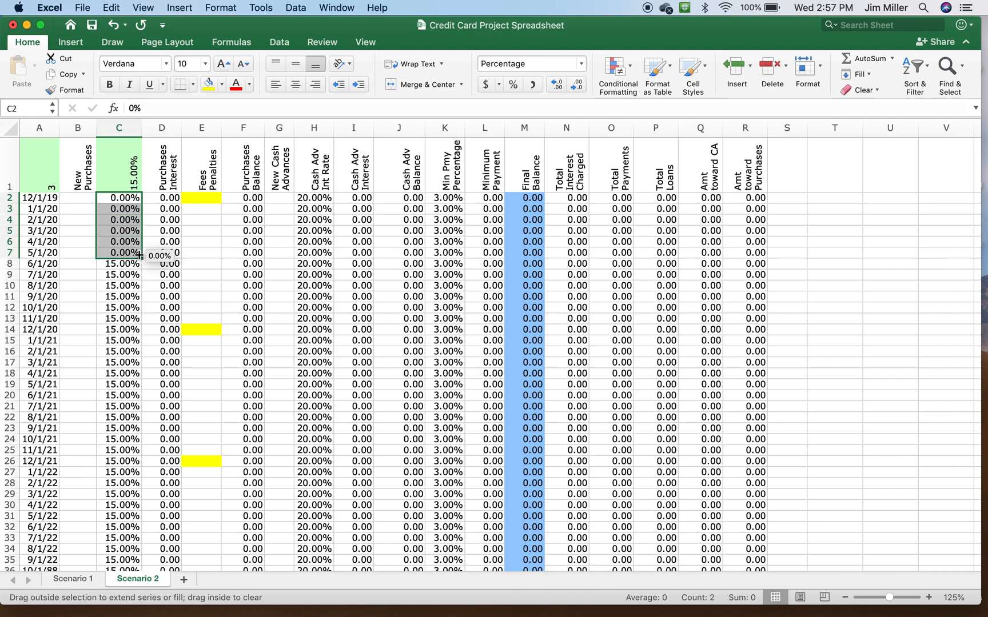
left_click_drag(140, 257, 135, 321)
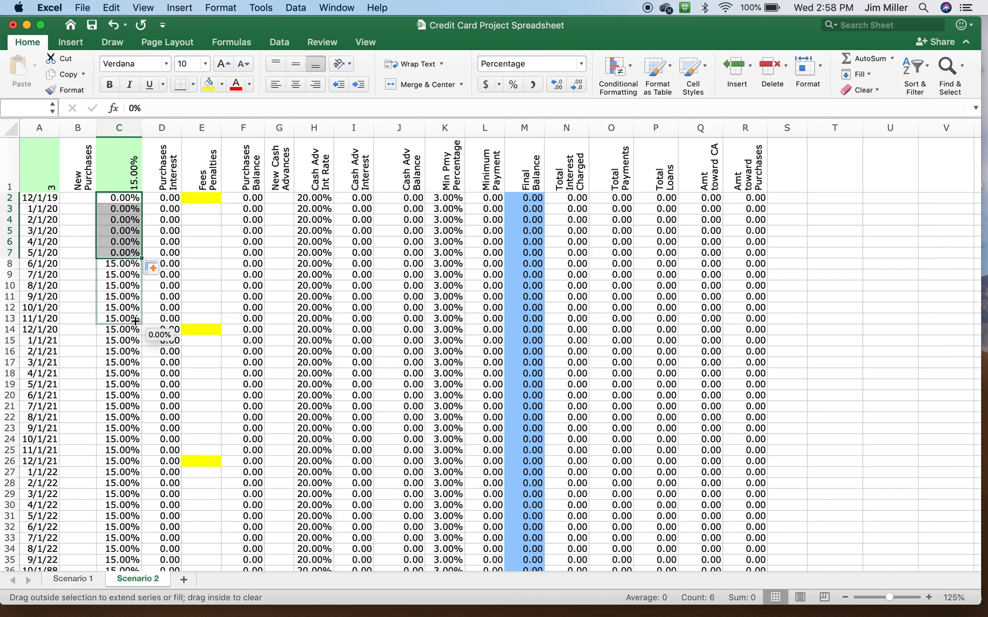
mouse_move(135, 323)
left_mouse_down()
mouse_move(132, 346)
mouse_move(133, 325)
left_mouse_up()
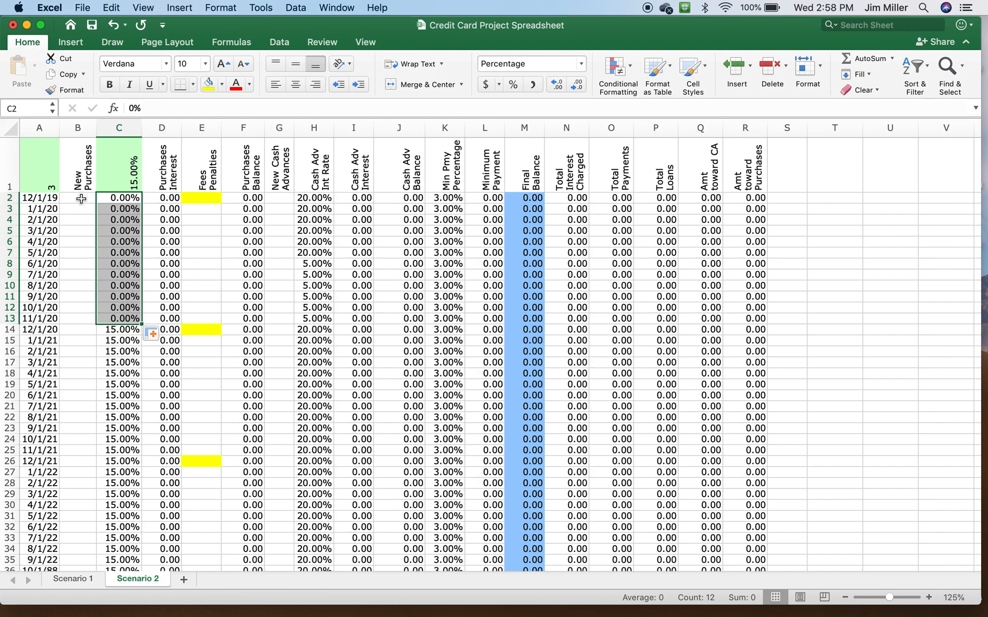
Step: Copy the cash advance interest rate formula from H2 down through H15
left_click(312, 198)
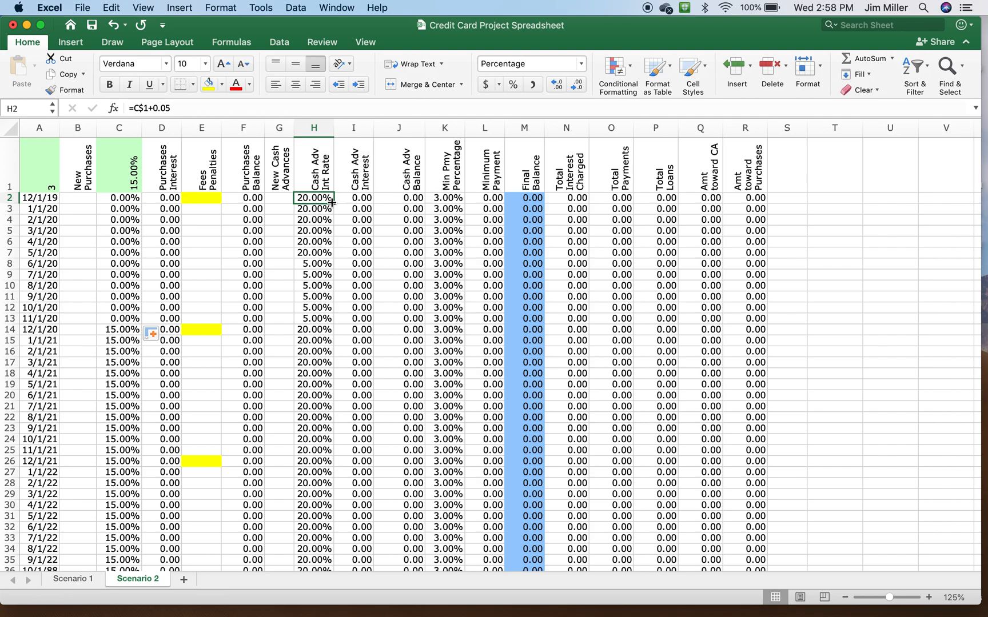
left_click_drag(321, 199, 315, 344)
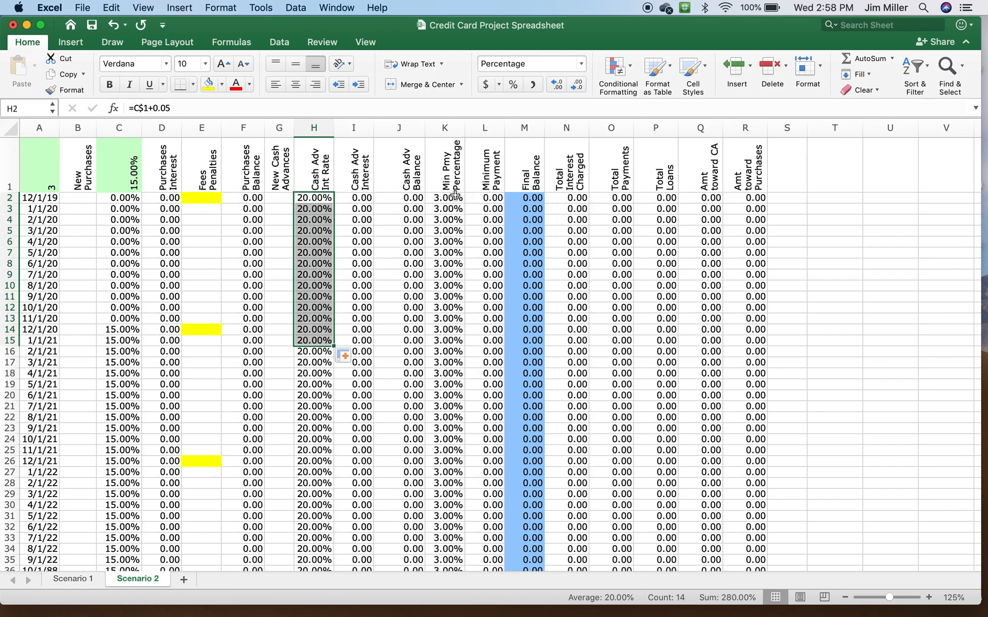
Step: Change both the threshold and the minimum amount in L2's Minimum Payment formula to 30, and fill it down through L30
left_click(492, 198)
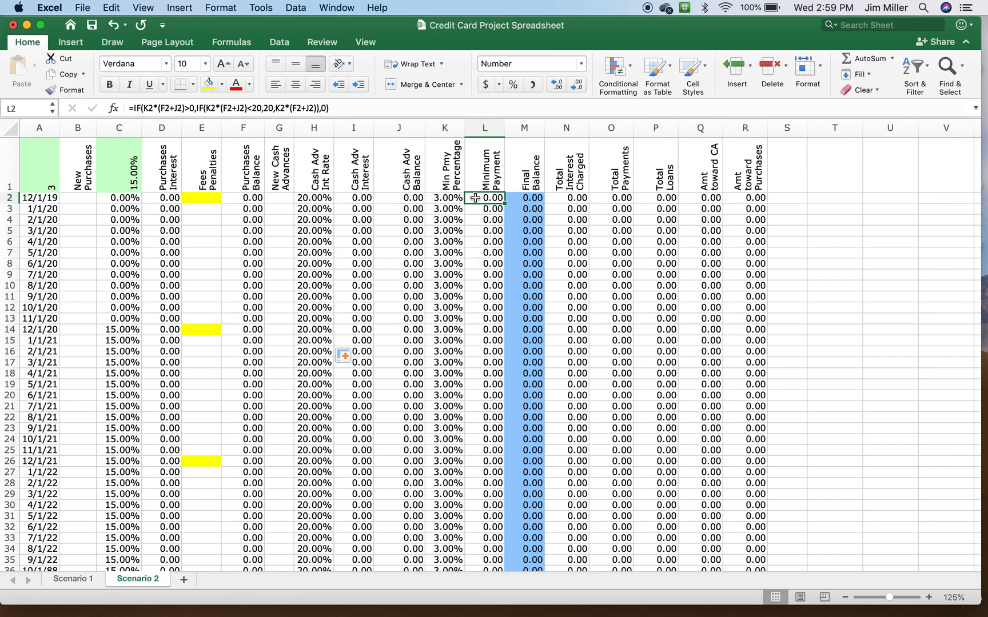
left_click(444, 198)
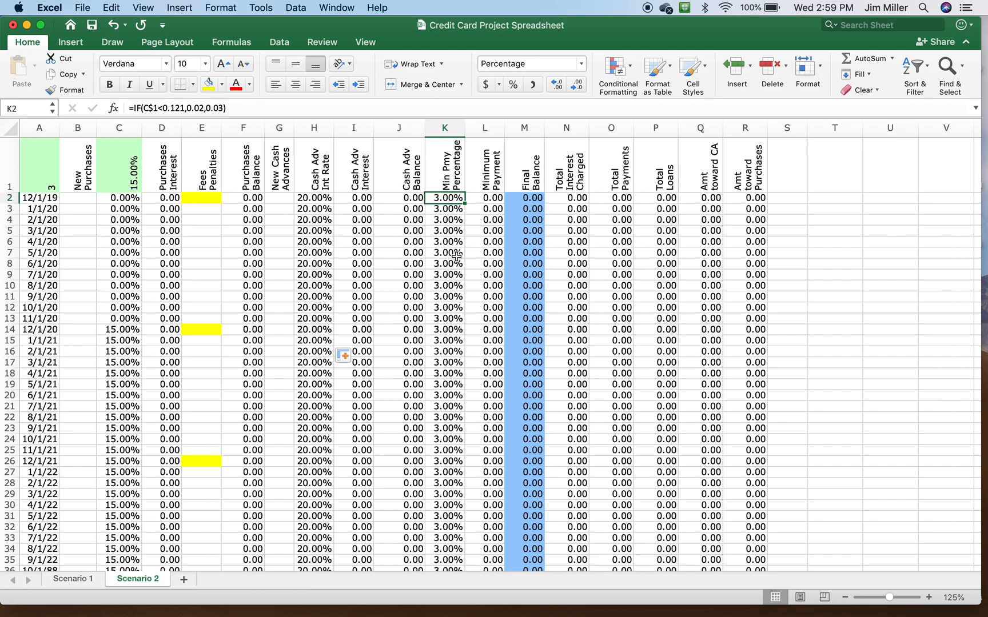
left_click(514, 197)
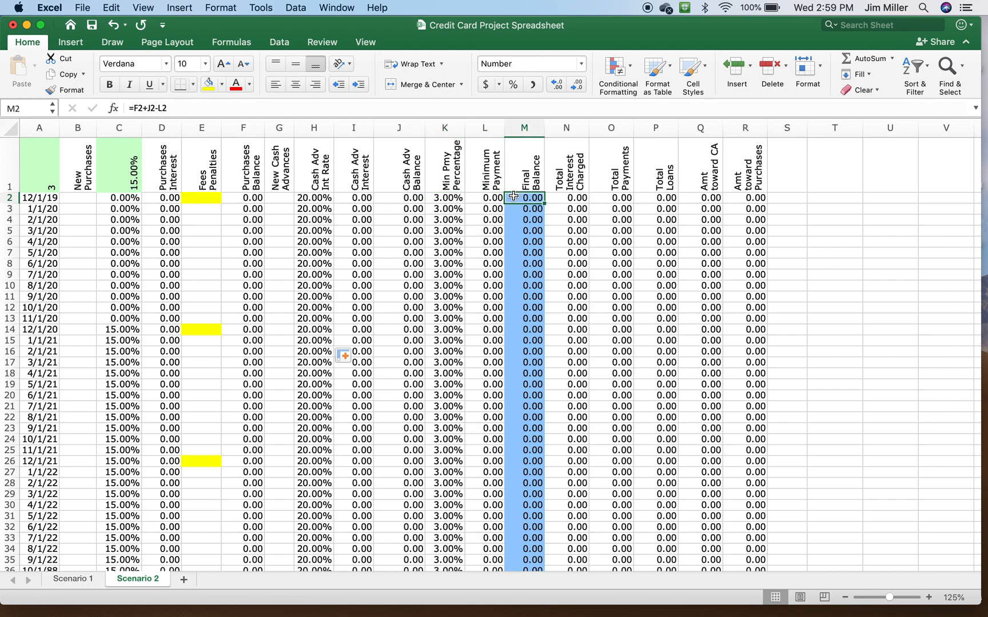
left_click(491, 198, "super")
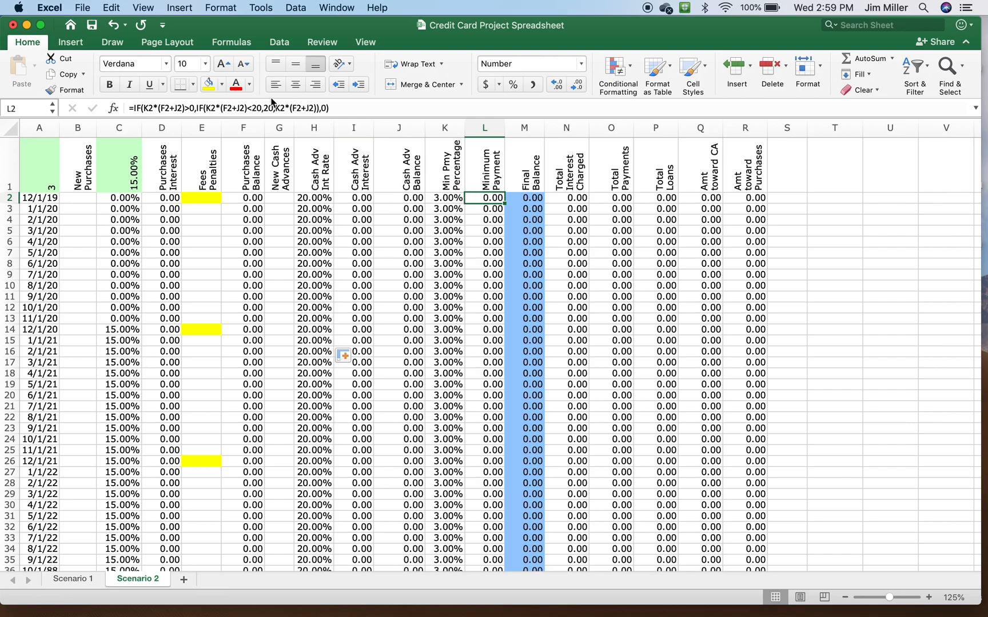
left_click(252, 108)
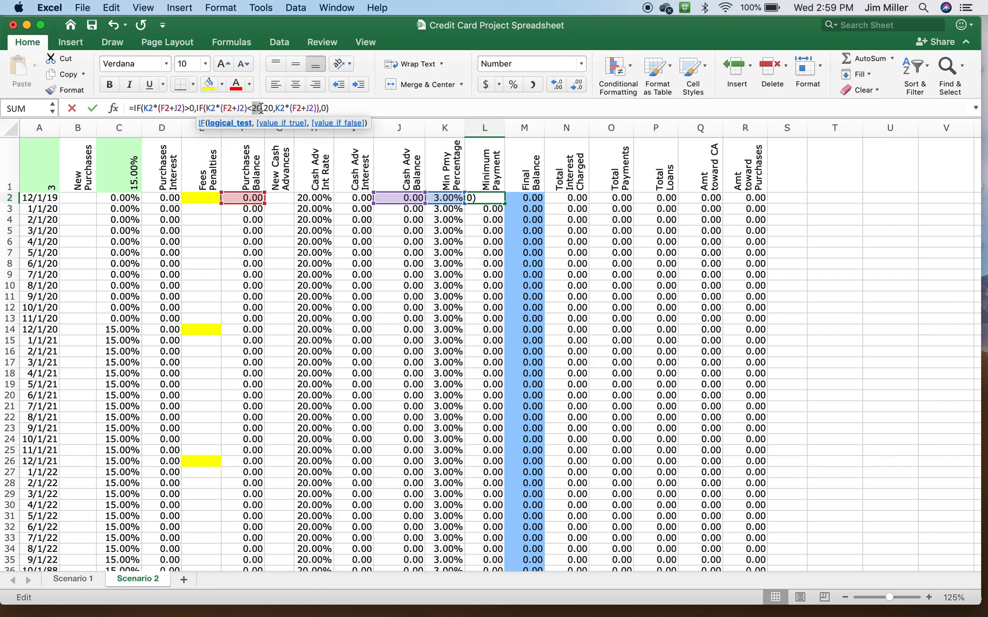
type("30")
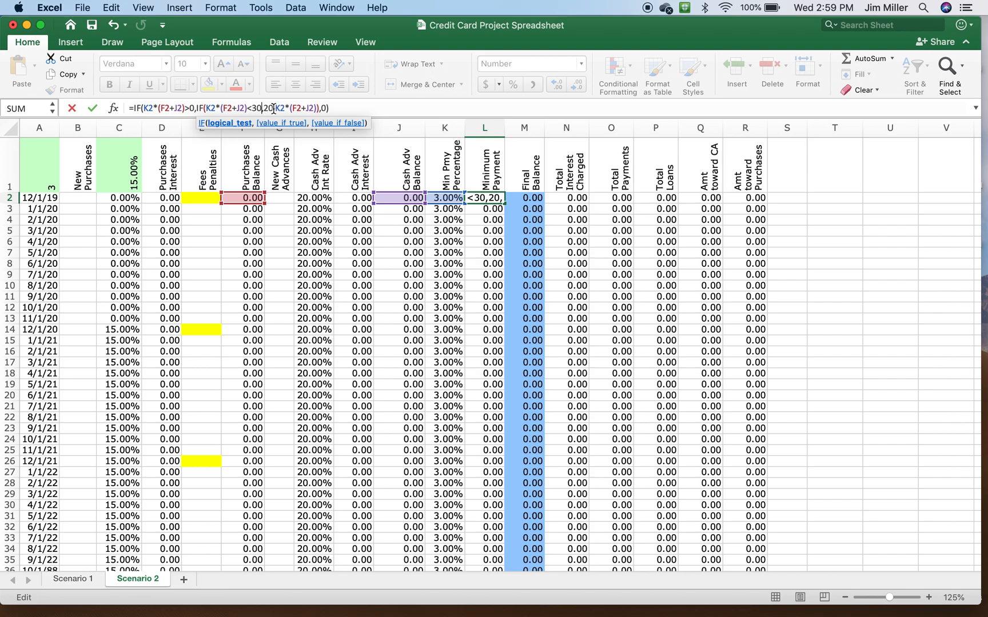
left_click(267, 108)
key("BackSpace")
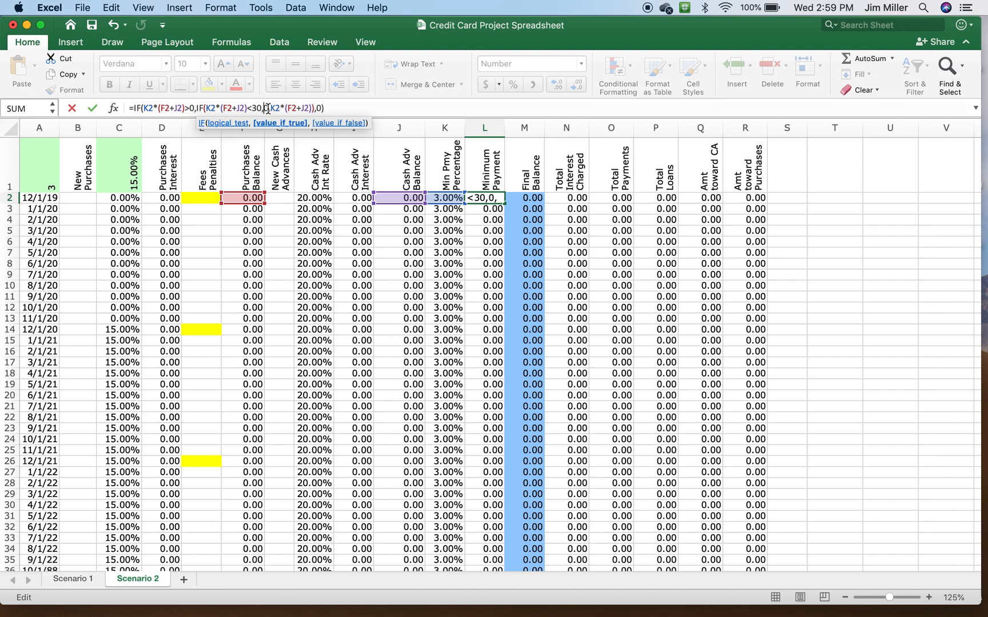
type("3")
key("Return")
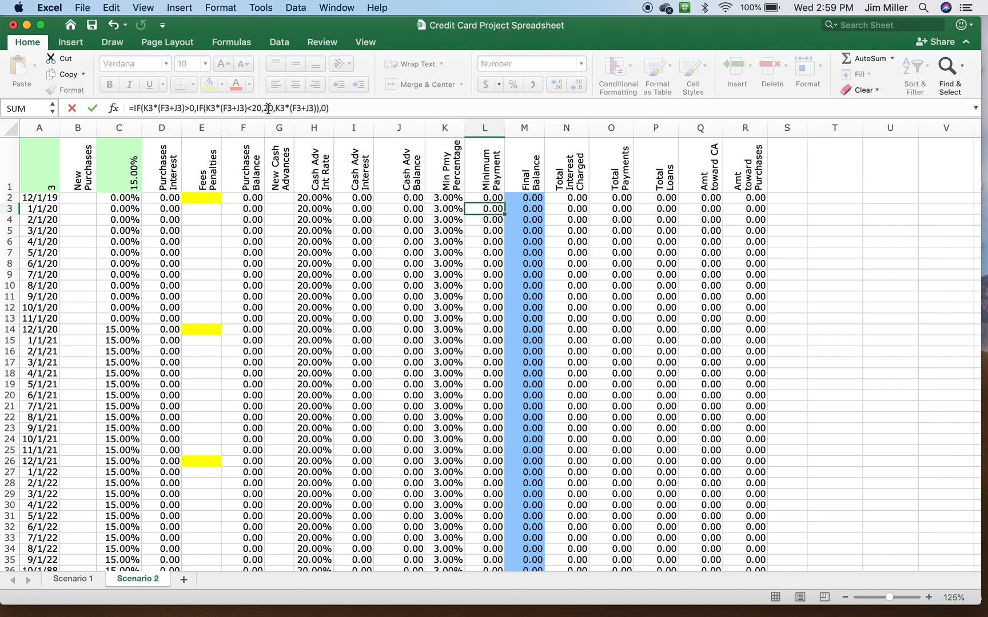
left_click(501, 199)
left_click_drag(505, 203, 517, 507)
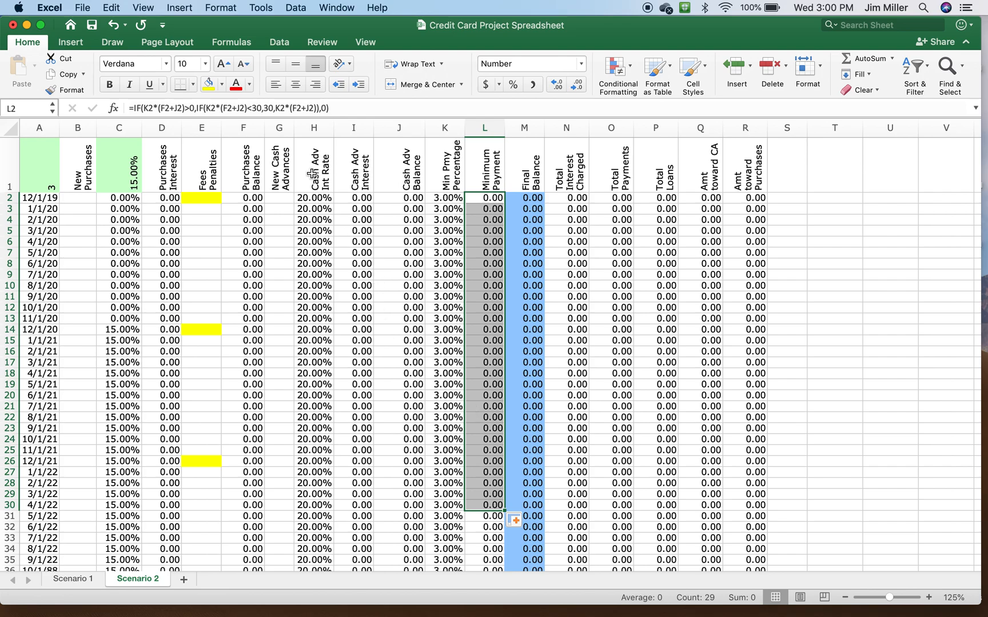
Step: Enter 300 in New Purchases and 20 in Fees Penalties for the 12/1/19 row
left_click(83, 198)
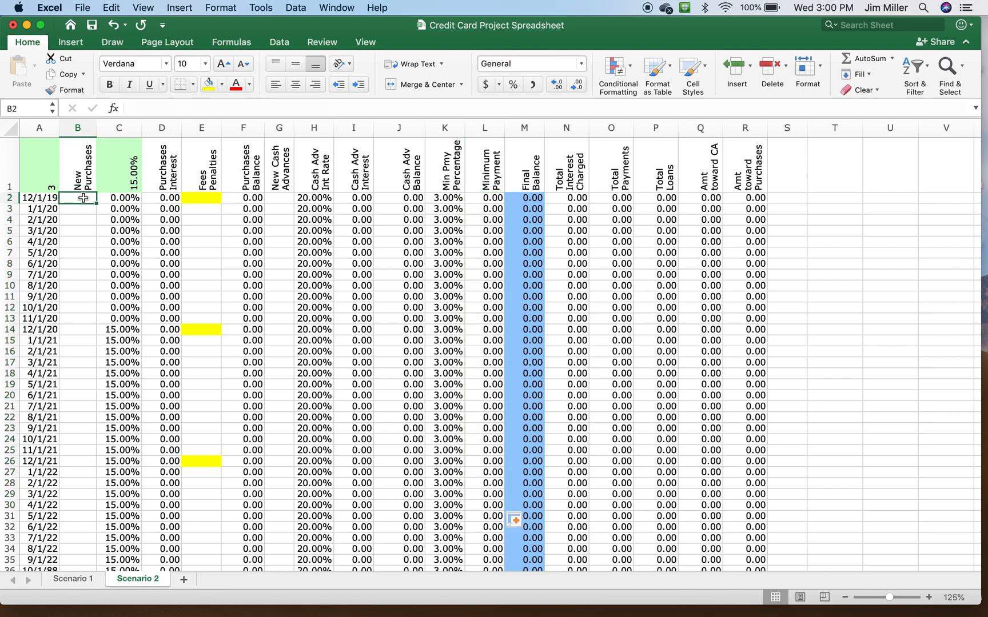
type("300")
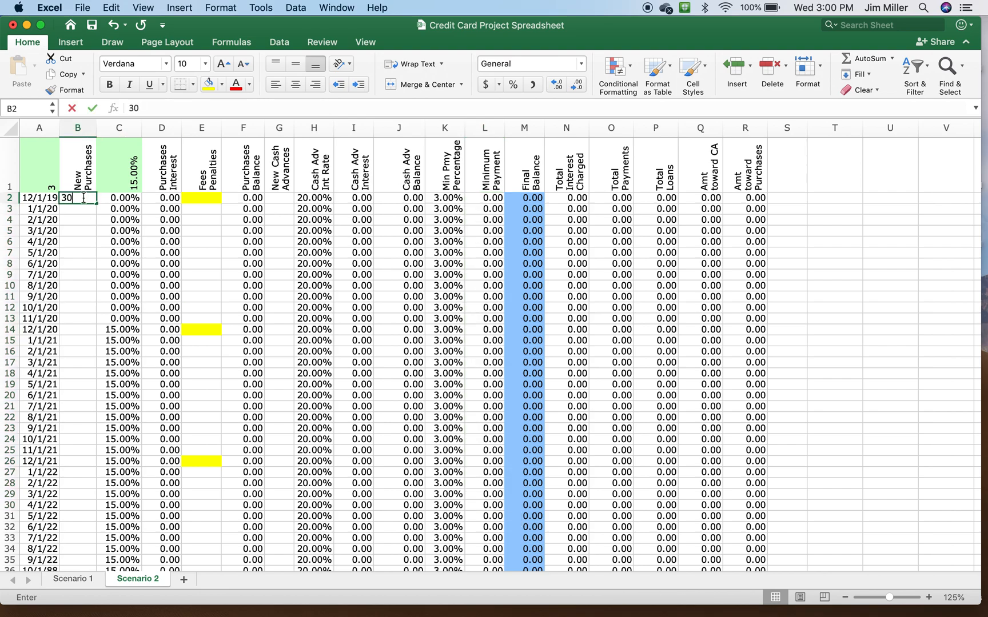
key("Tab")
key("Tab")
key("Tab")
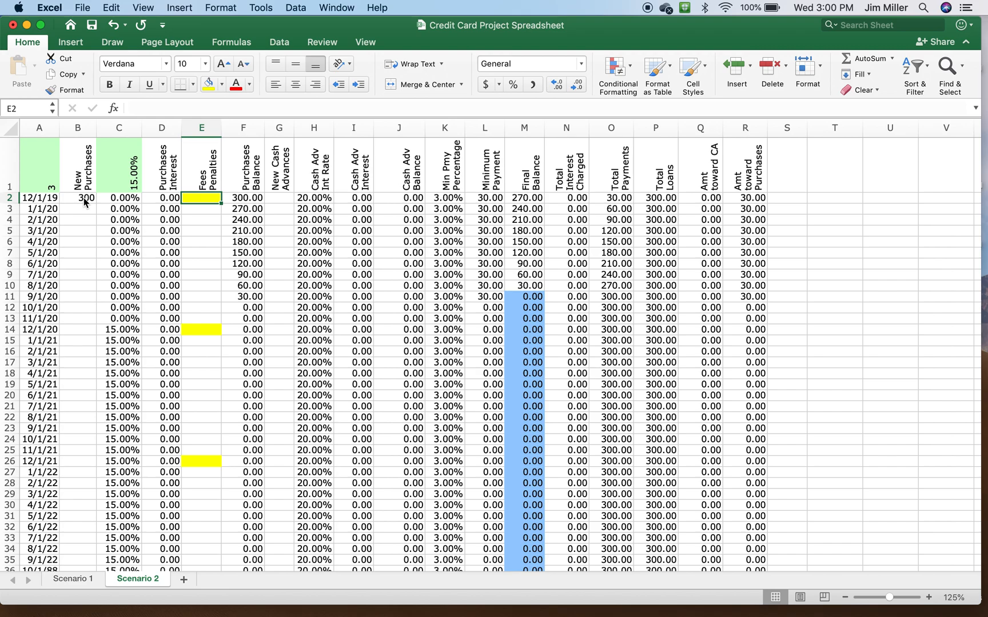
type("20")
key("Return")
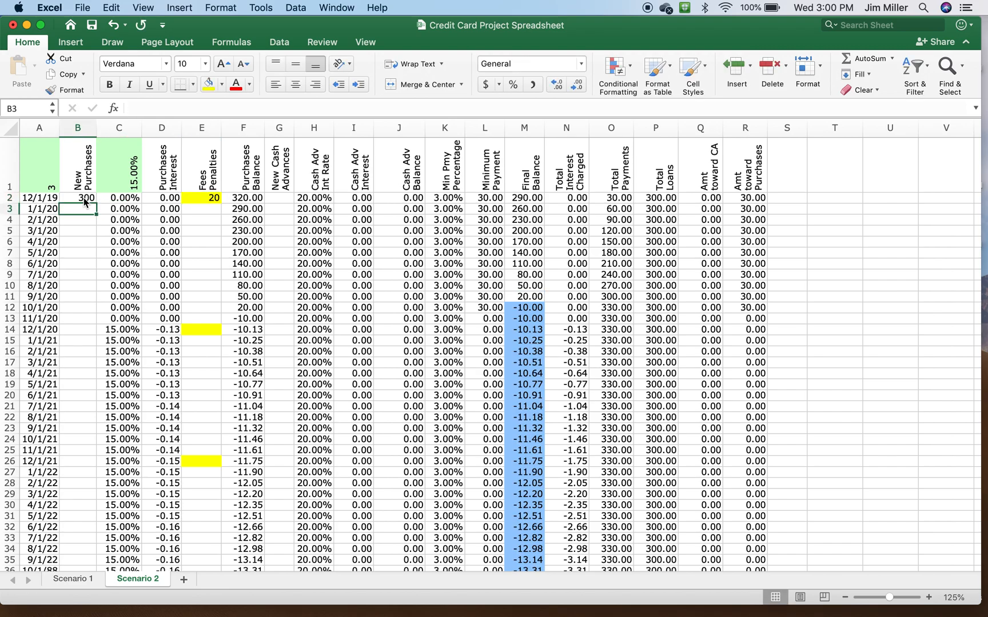
left_click(281, 198)
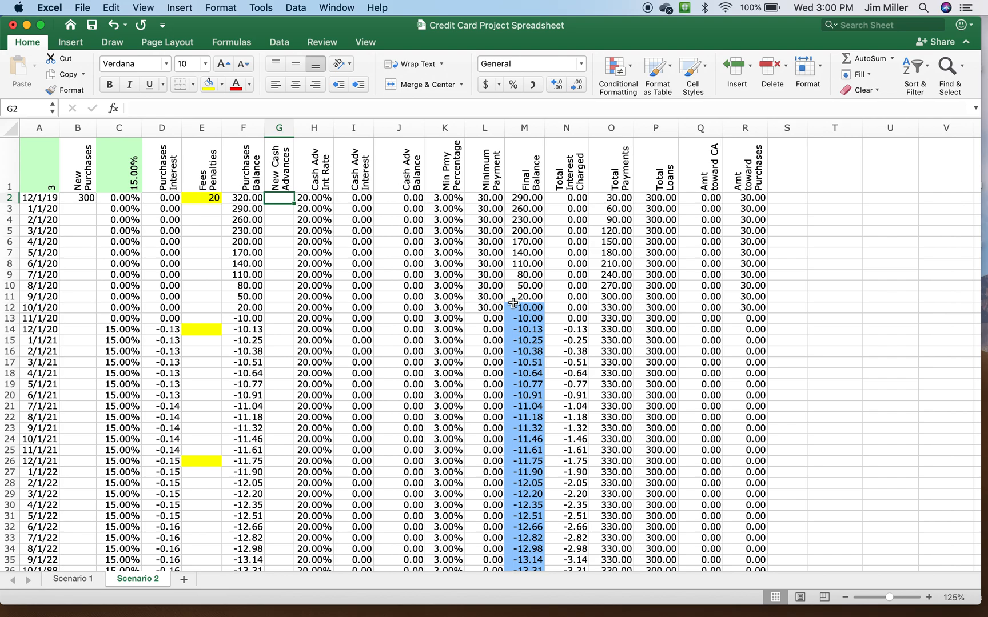
left_click(64, 298)
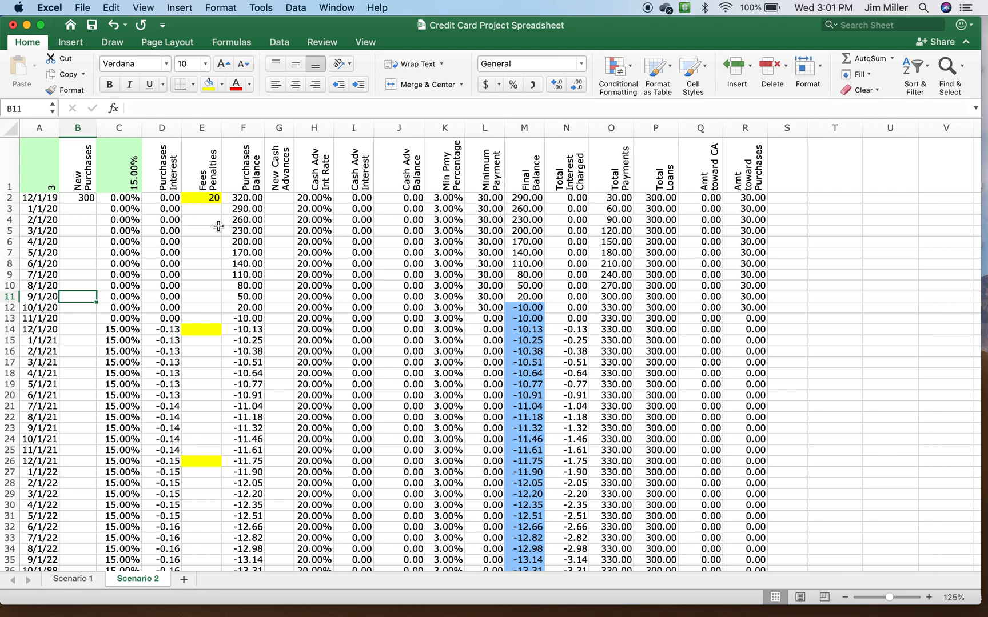
Step: Enter 600 in New Purchases and 100 in New Cash Advances for the 1/1/20 row
left_click(89, 210)
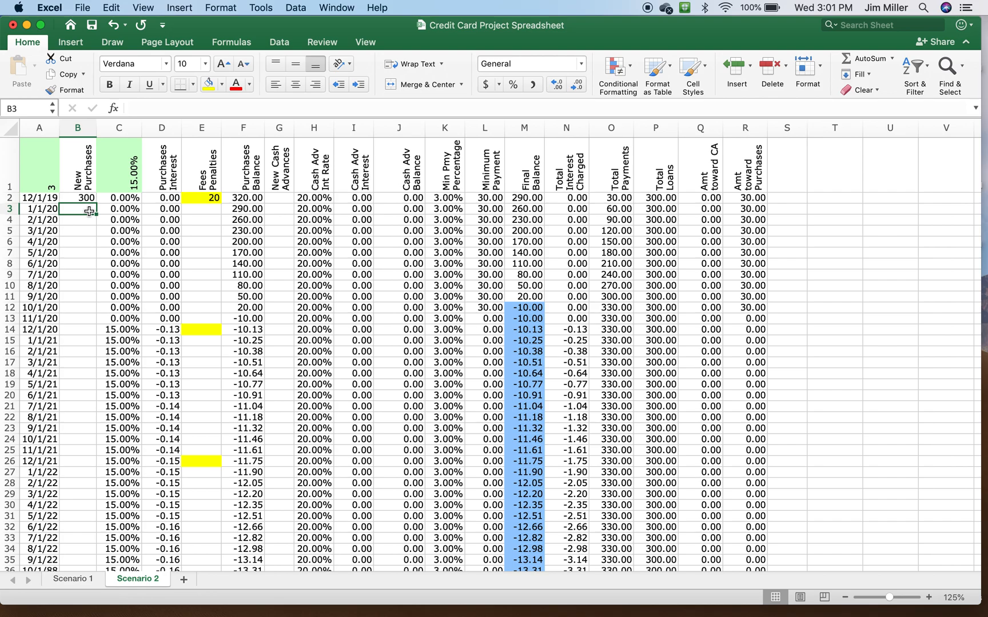
type("600")
key("Tab")
key("Tab")
key("Tab")
key("Tab")
key("Tab")
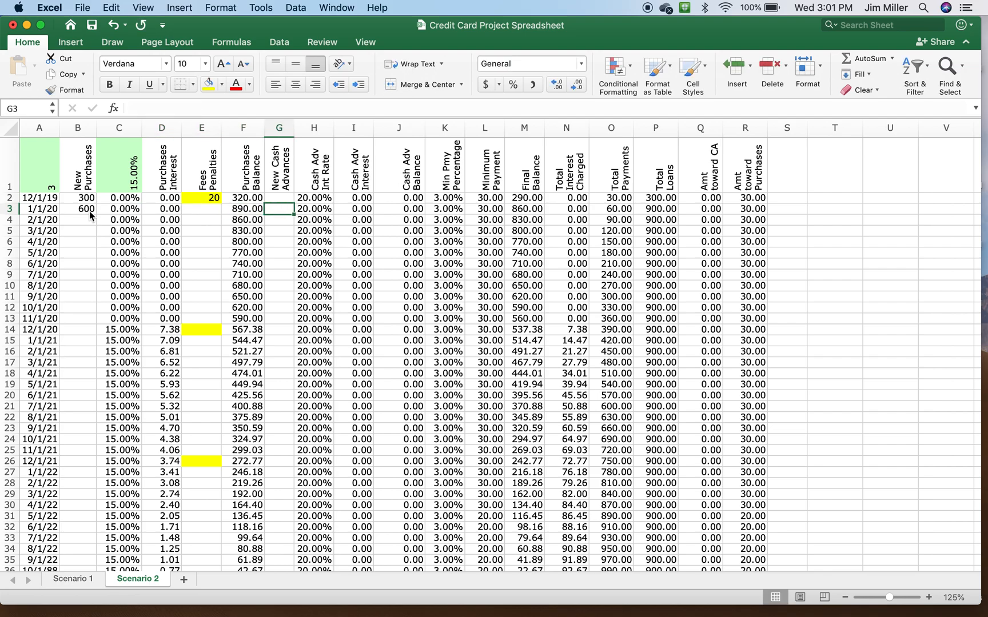
type("100")
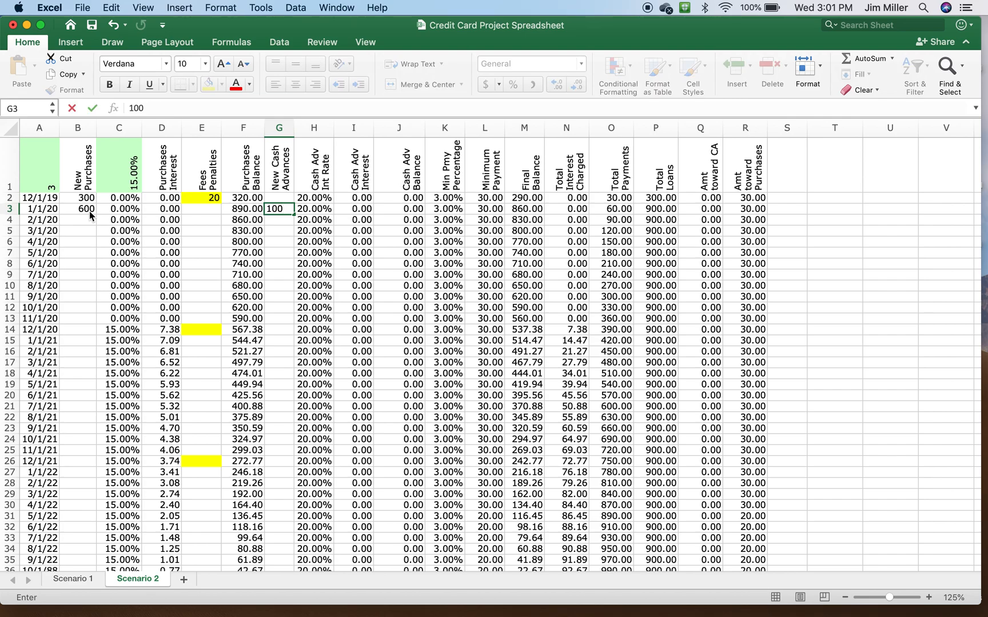
left_click(205, 211)
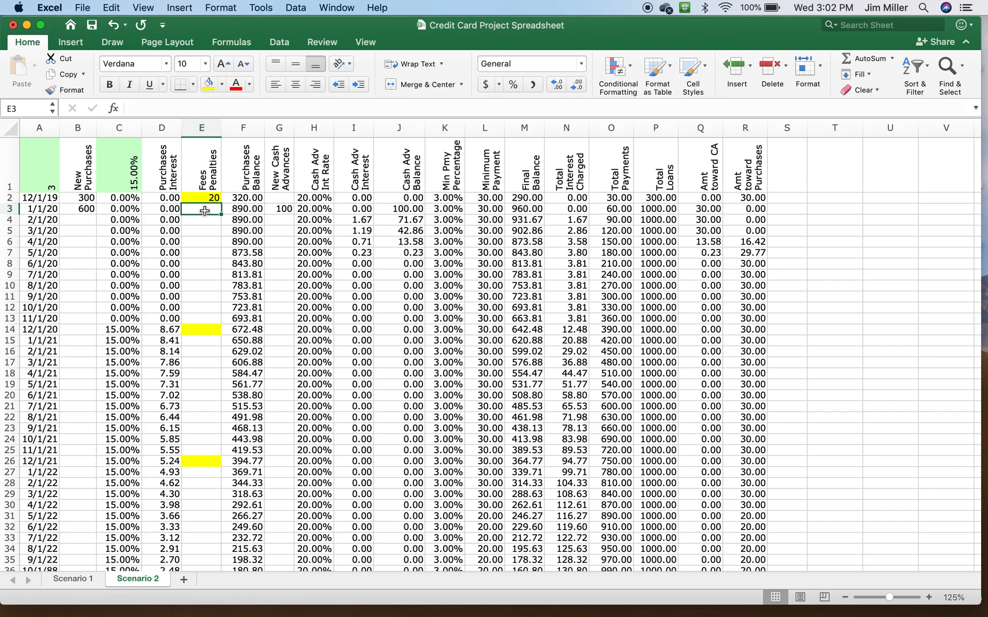
Step: Enter 10 in Fees Penalties for the 1/1/20 row and 50 in New Purchases for the 3/1/20 row
type("10")
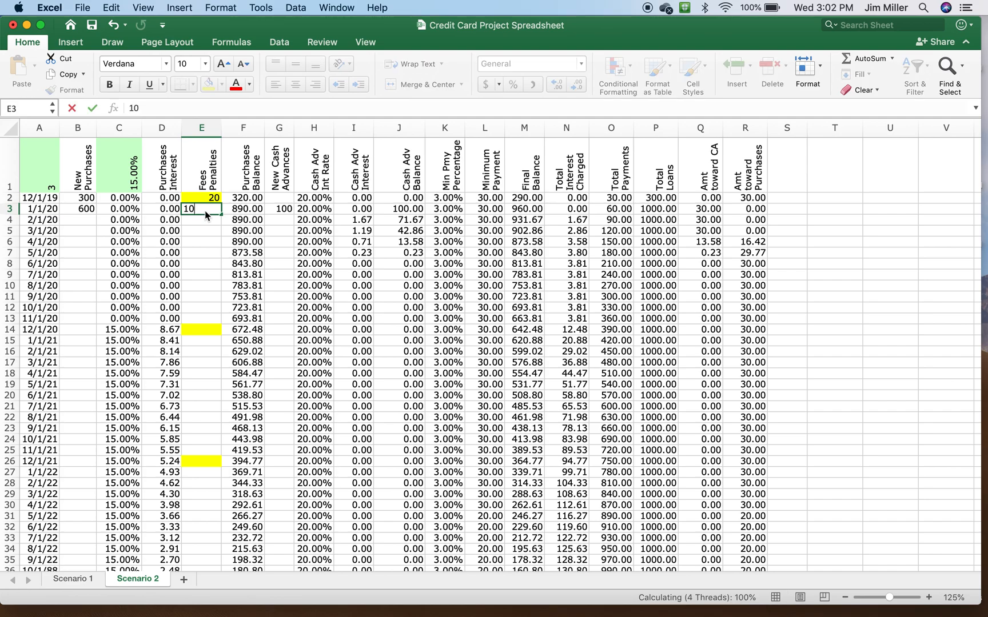
key("Return")
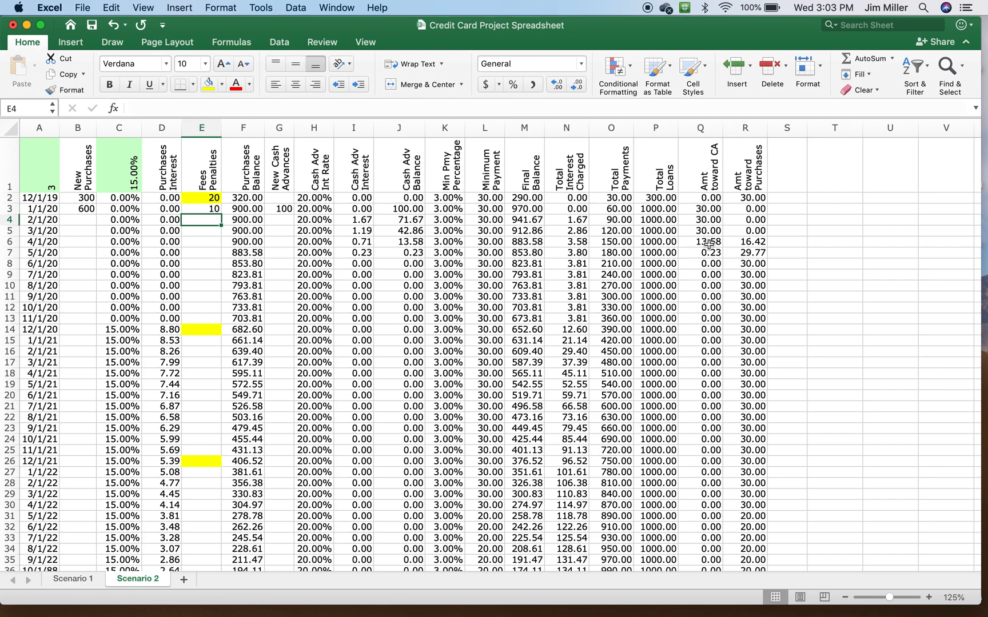
left_click(84, 230)
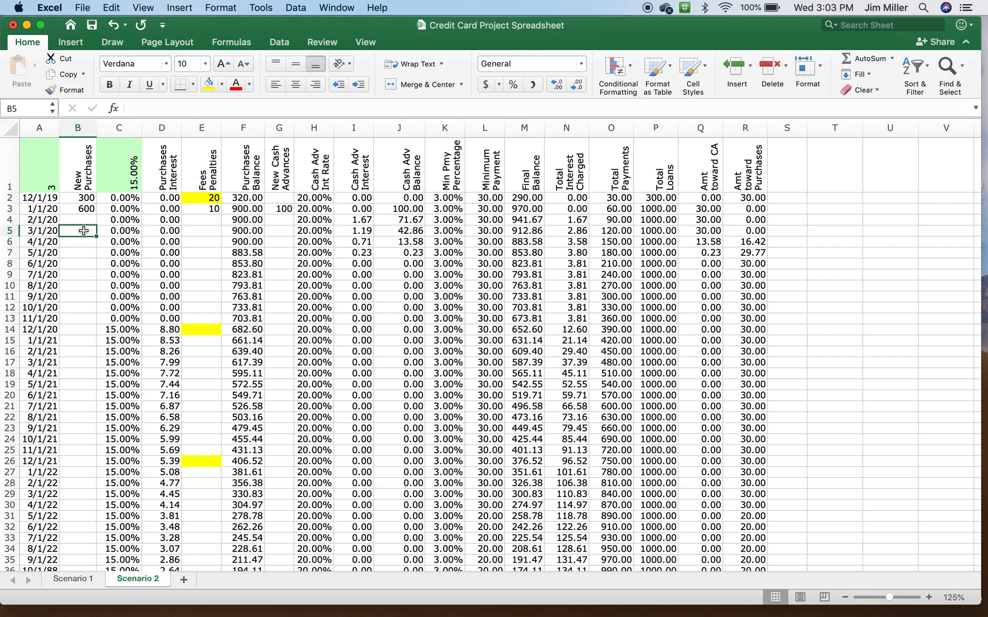
type("50")
key("Tab")
key("Tab")
key("Tab")
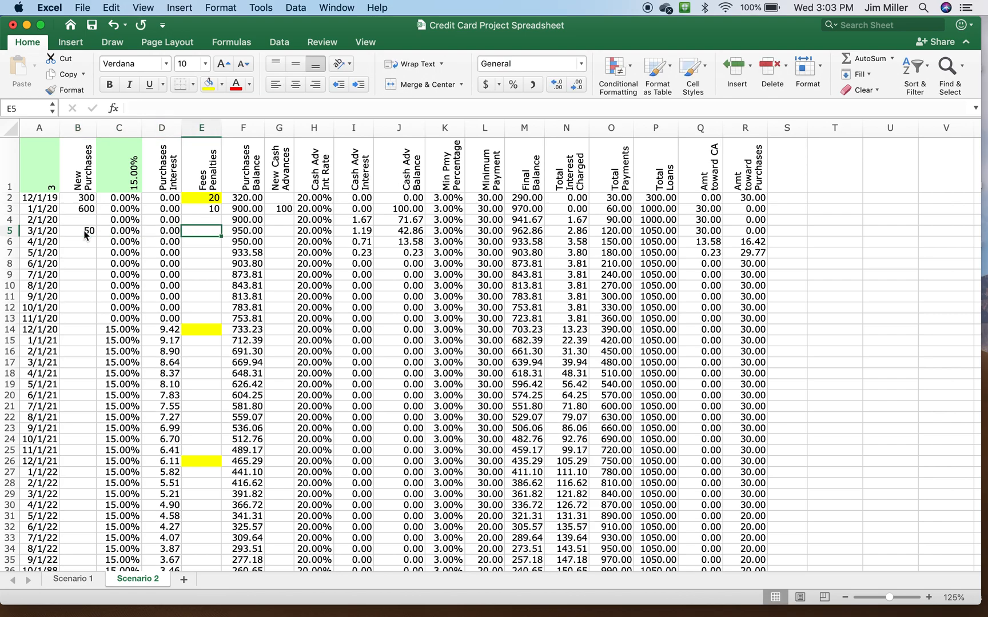
Step: Enter 500 in New Purchases for the 4/1/20 row and inspect the Minimum Payment formula for 3/1/20
left_click(70, 243)
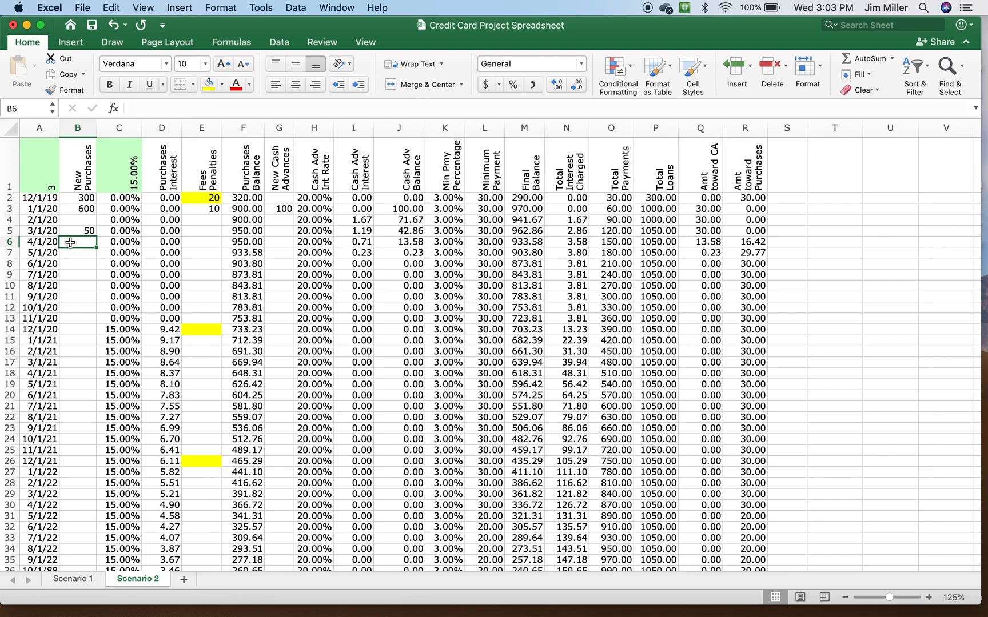
type("500")
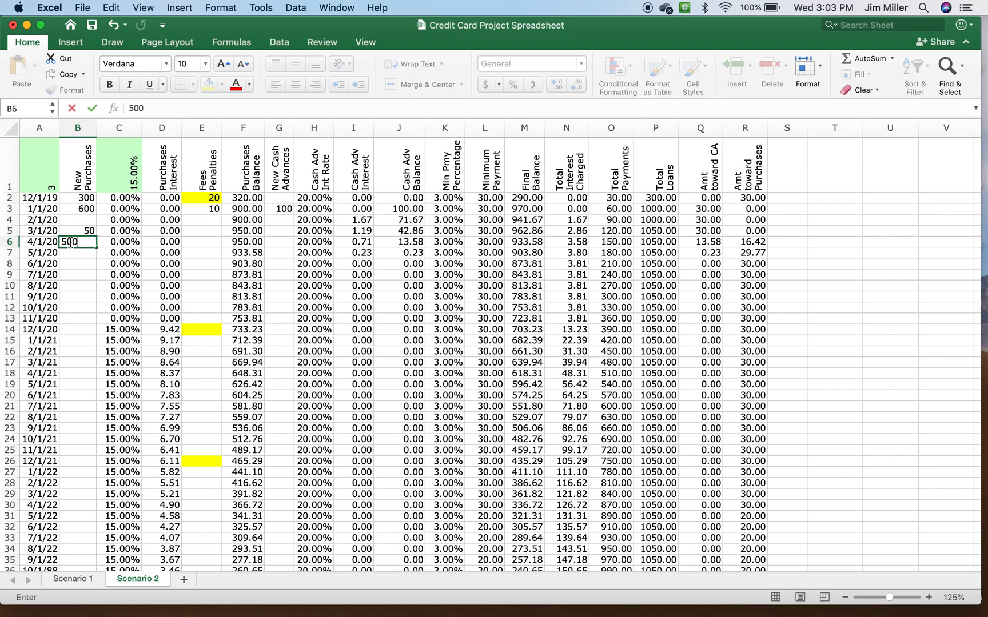
key("Tab")
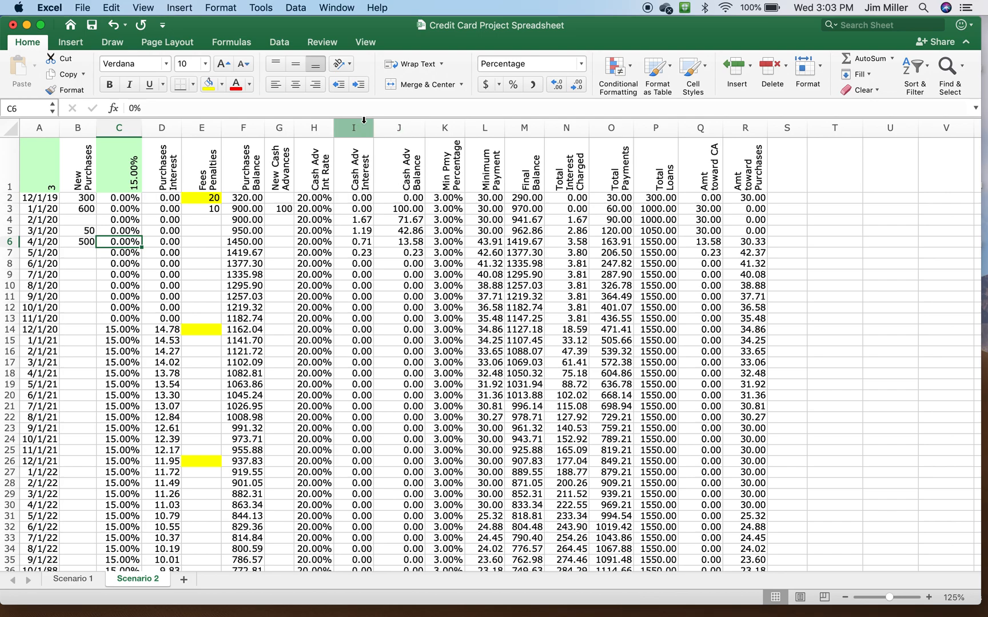
left_click(485, 230)
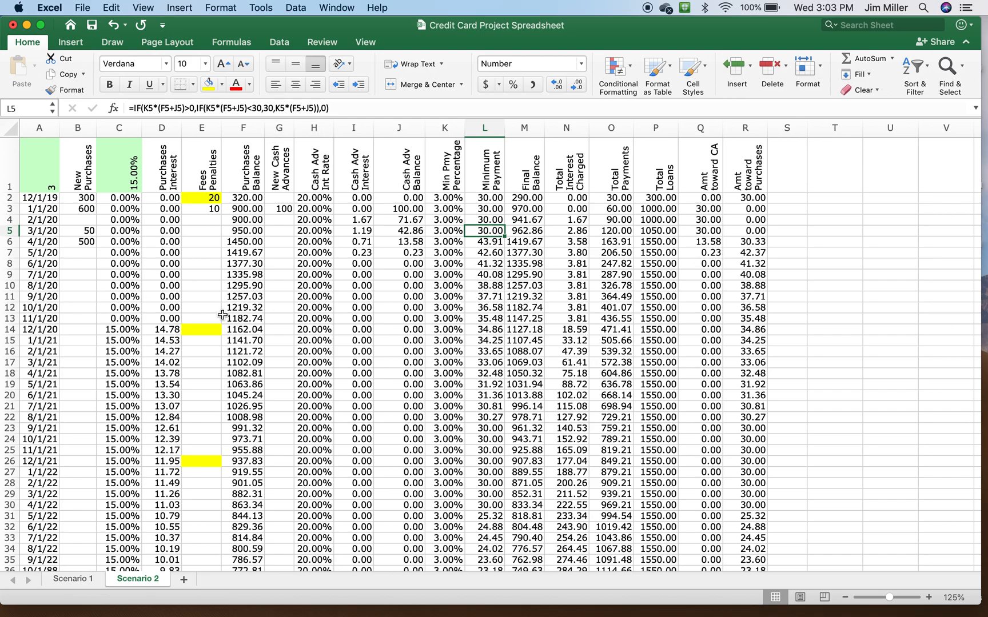
Step: Enter 1000 in New Purchases for both the 6/1/20 row and the 9/1/20 row
scroll(222, 314, "down", 1)
scroll(222, 314, "down", 3)
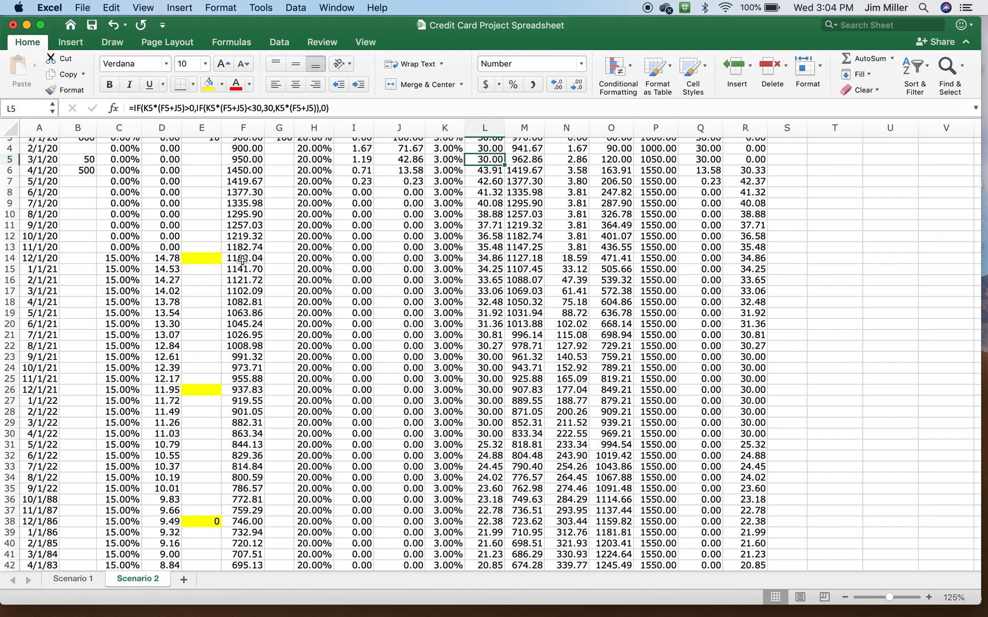
scroll(243, 259, "up", 5)
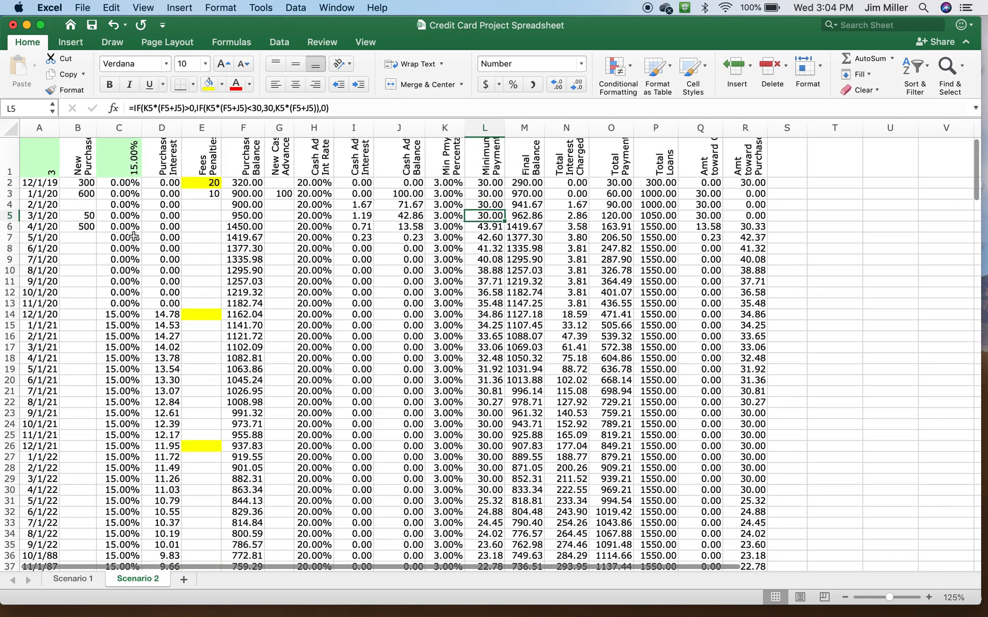
left_click(83, 250)
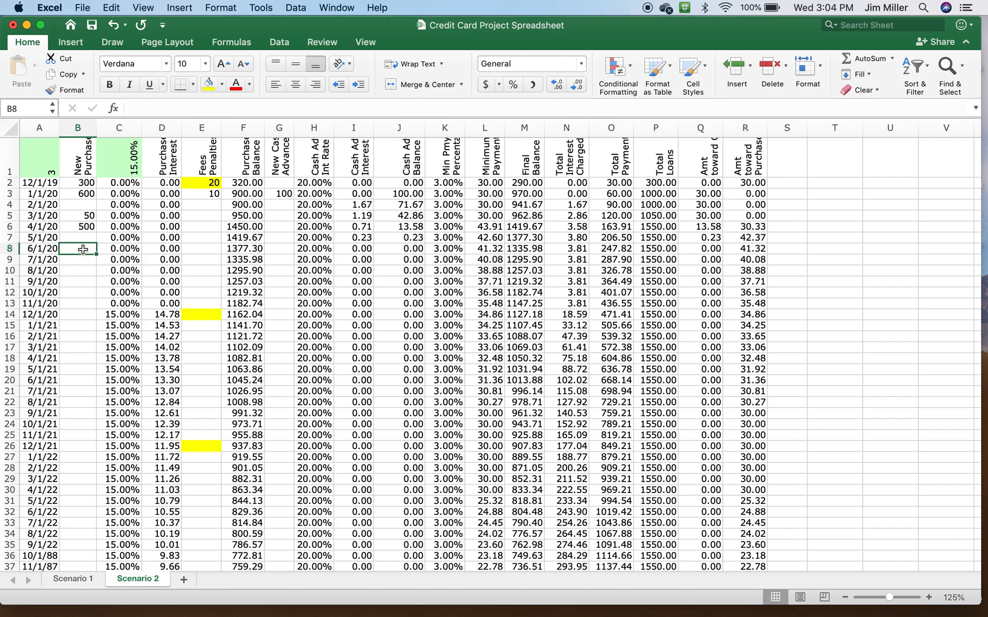
type("1000")
key("Return")
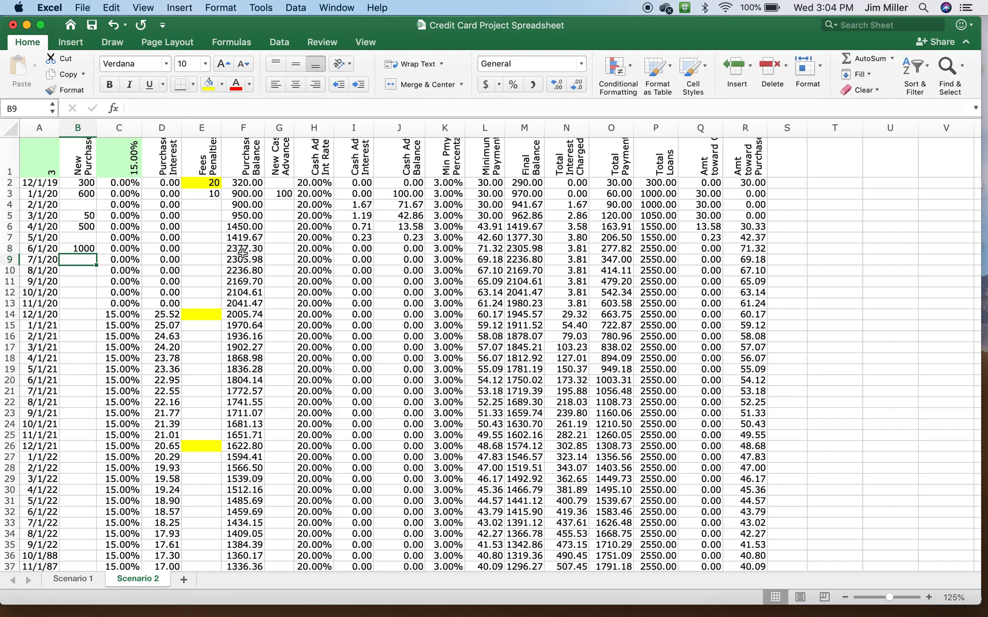
left_click(78, 285)
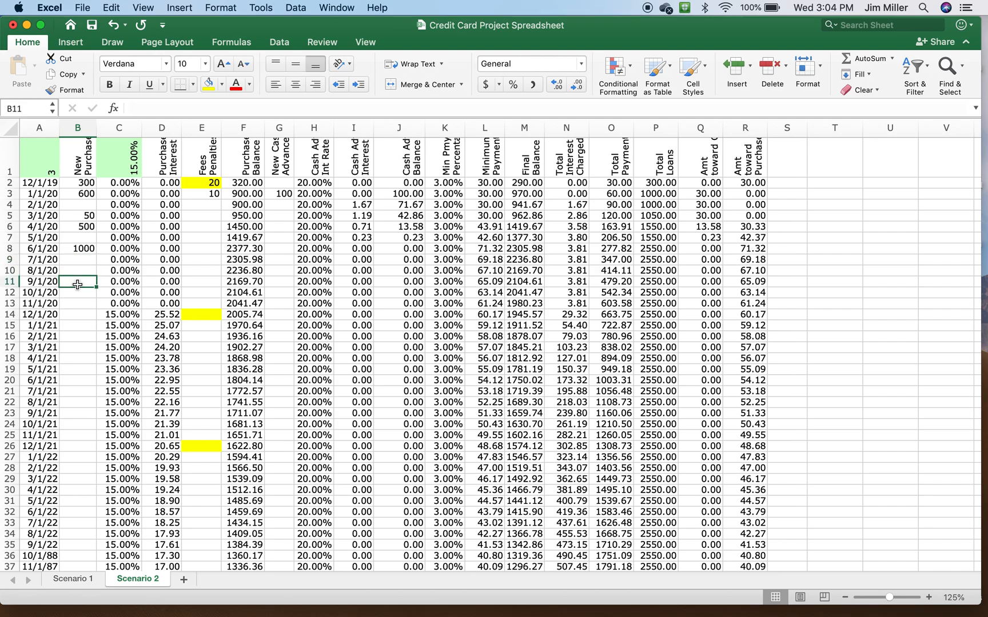
type("1000")
key("Return")
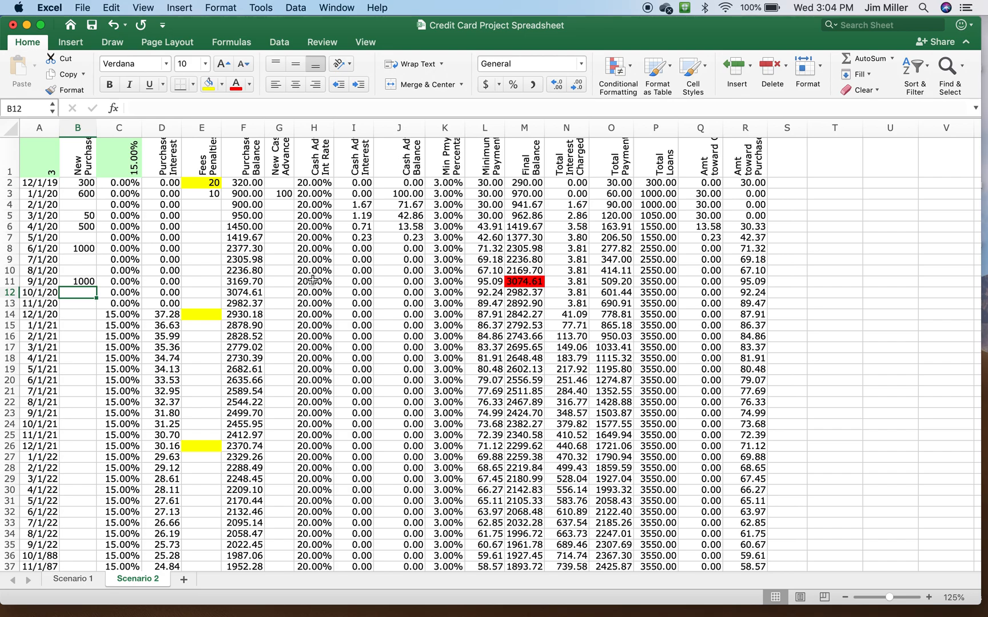
Step: Examine the cash advance rate formula for 12/1/20 and the payments and Final Balance figures in the rows below it
left_click(313, 314)
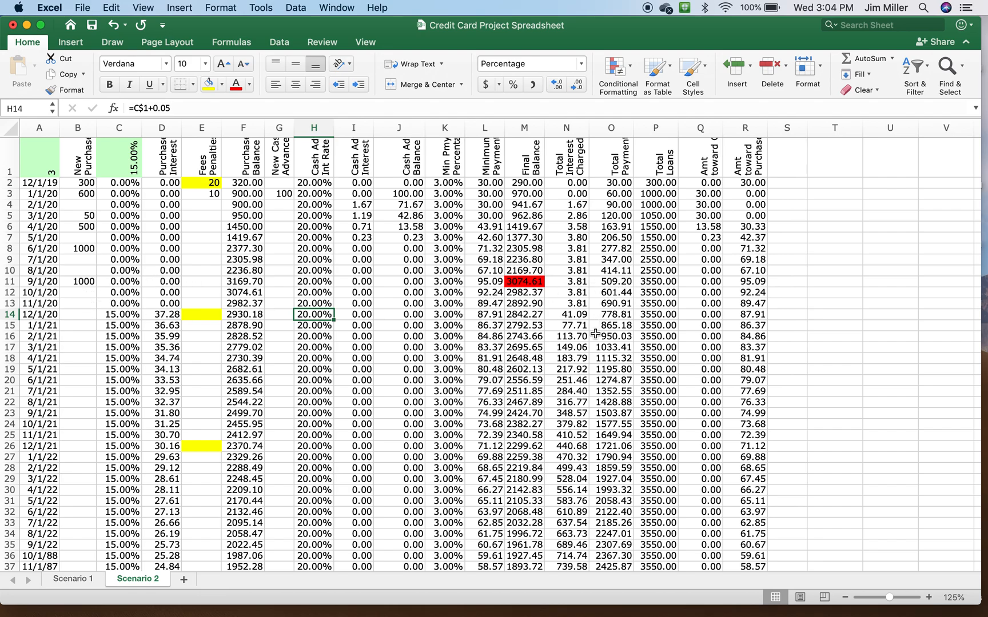
scroll(572, 433, "down", 10)
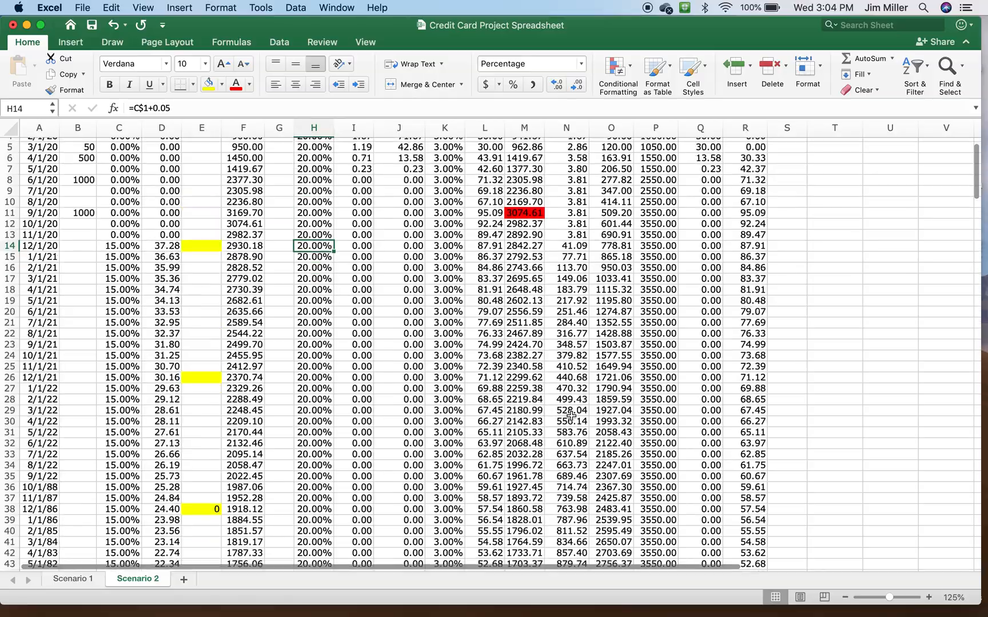
scroll(572, 416, "down", 4)
scroll(572, 417, "up", 6)
scroll(572, 416, "up", 5)
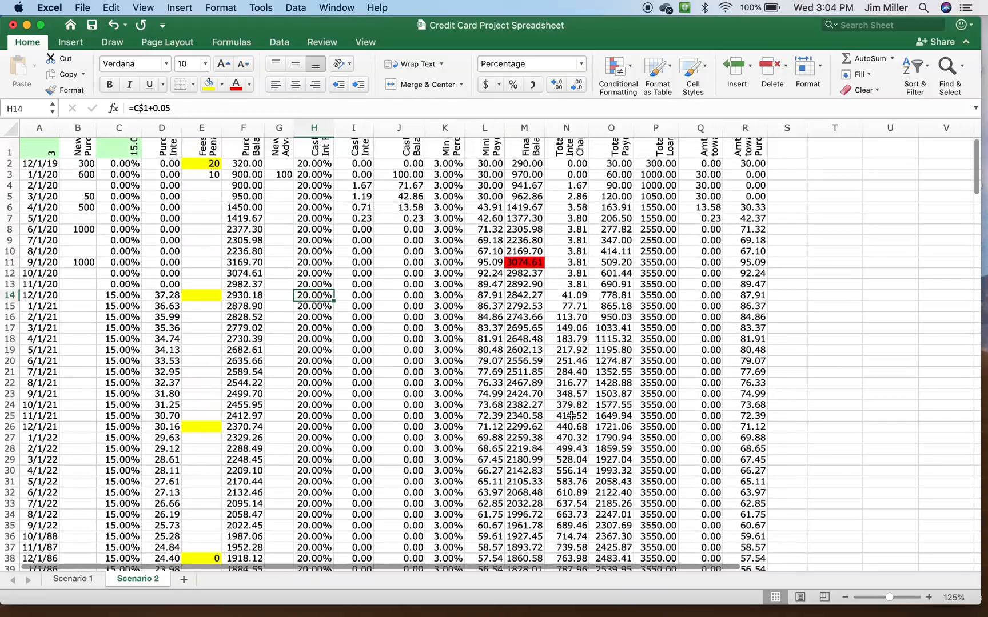
scroll(571, 231, "down", 5)
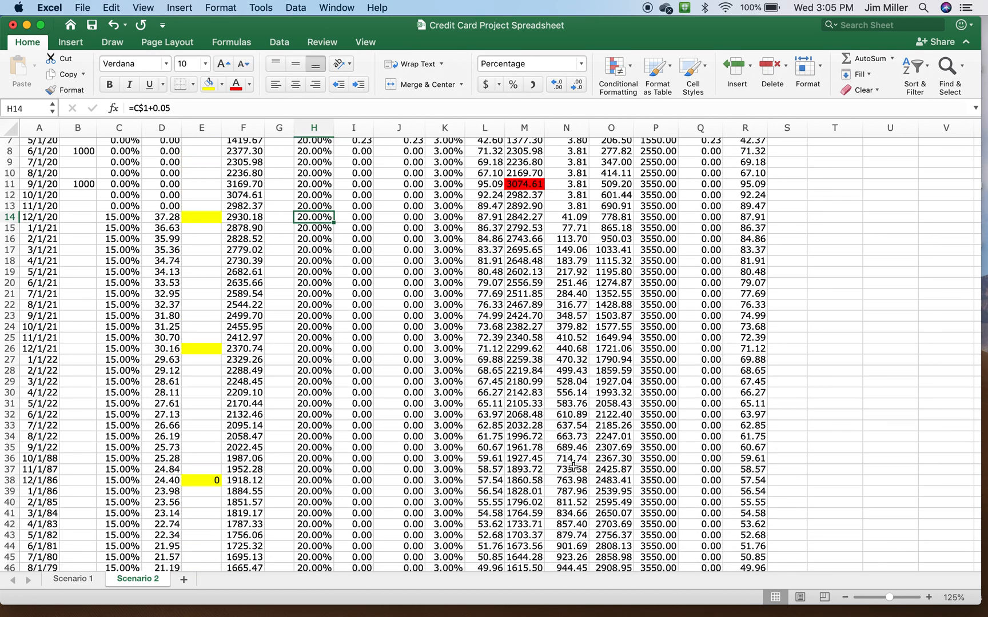
scroll(600, 271, "up", 5)
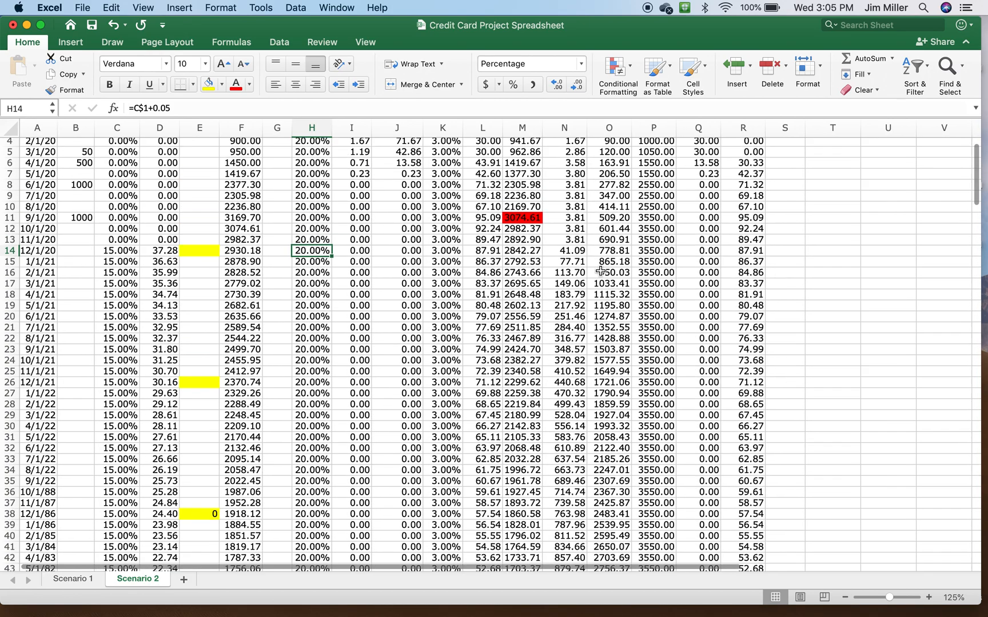
scroll(600, 271, "up", 2)
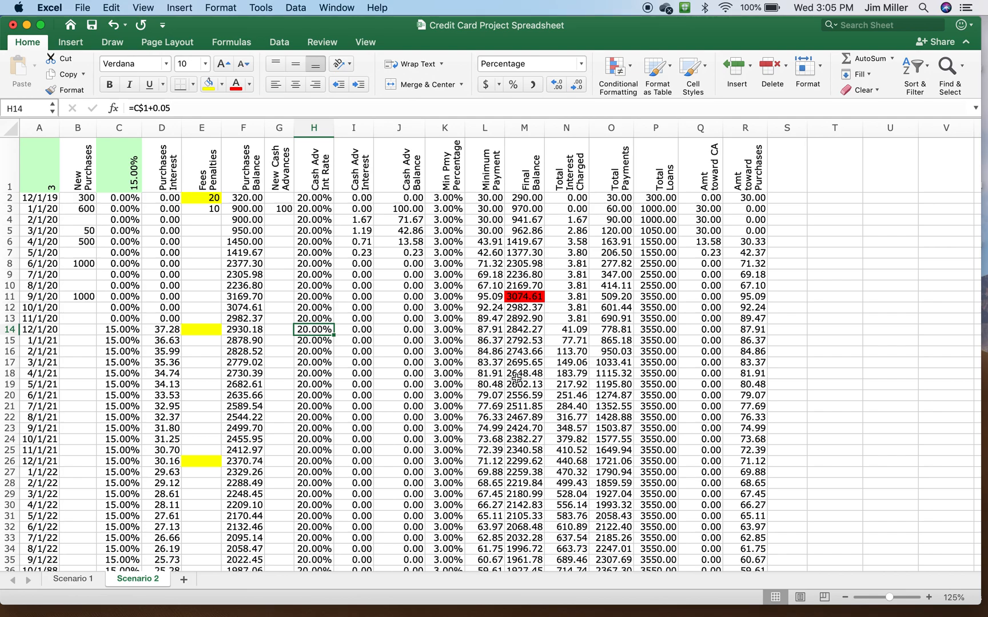
left_click(524, 536)
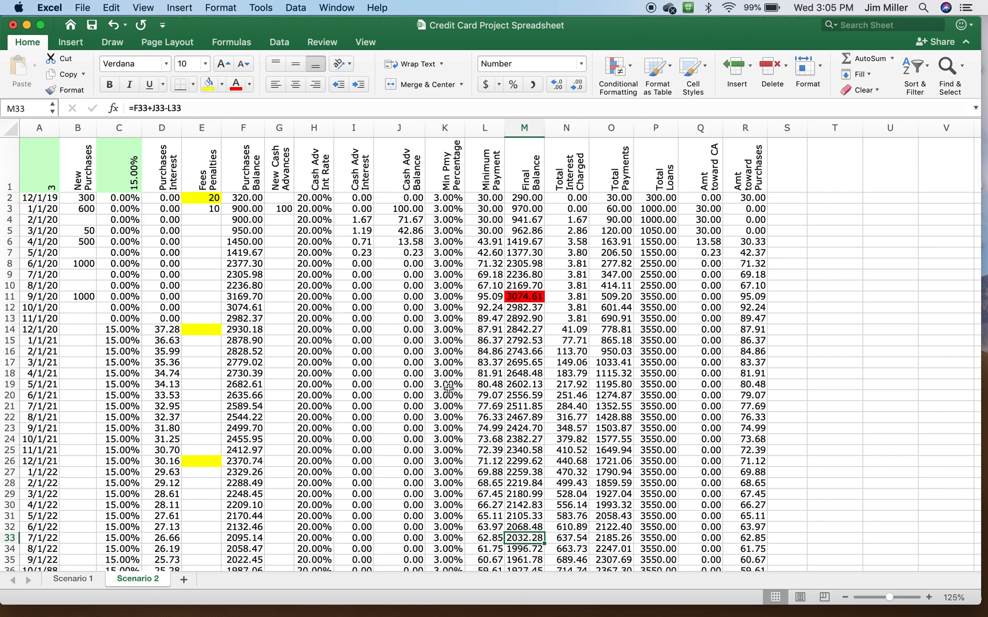
Step: Fill the Minimum Payment formula from L19 down through L178
left_click(485, 383)
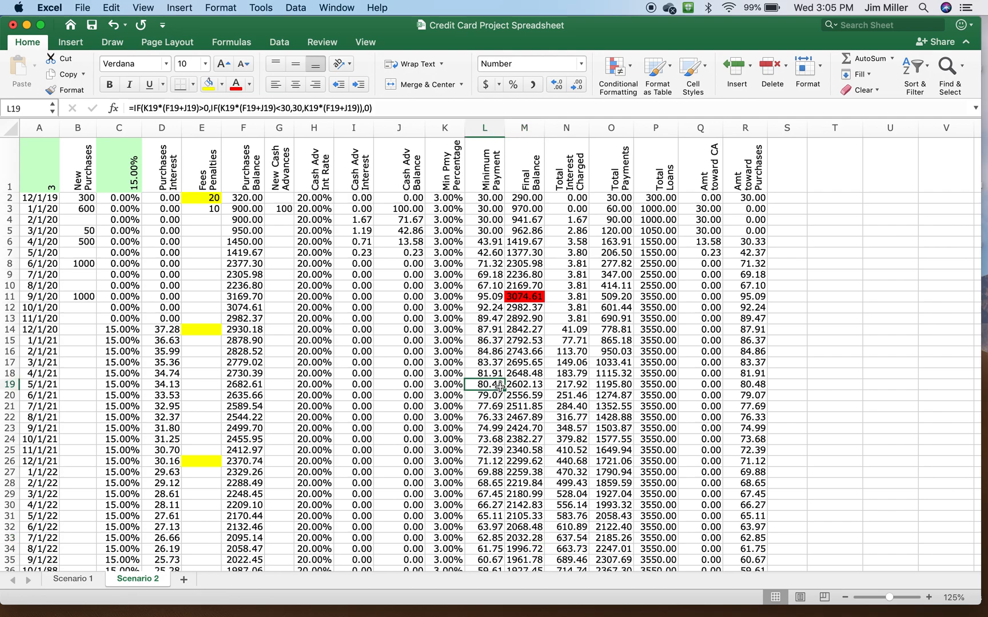
left_click_drag(504, 389, 503, 559)
scroll(522, 411, "up", 10)
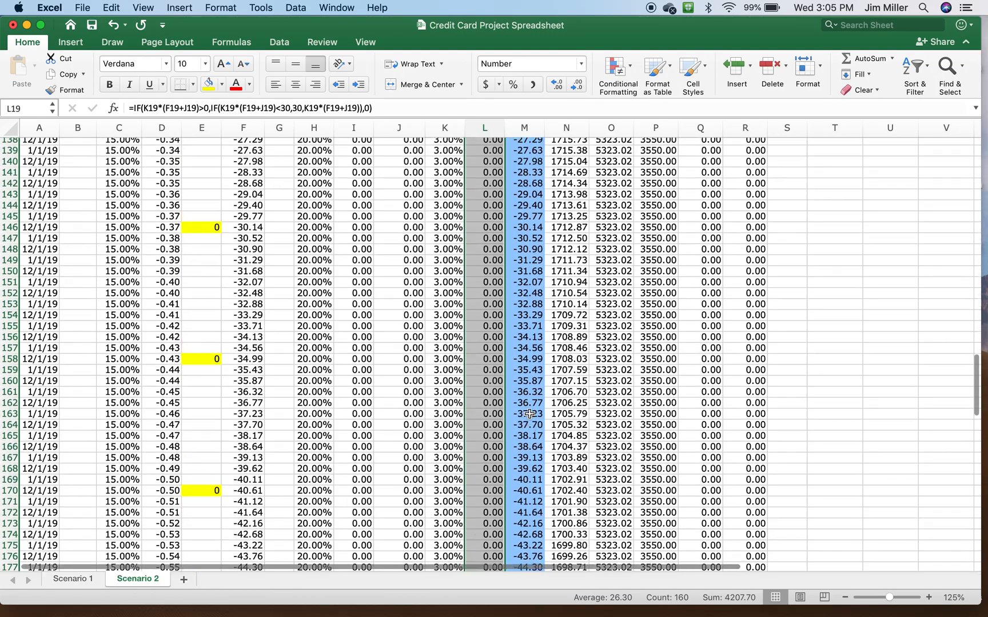
Step: Extend the monthly date series in column A from the mid-2022 rows down to 1/1/41 in row 255
scroll(530, 414, "up", 3)
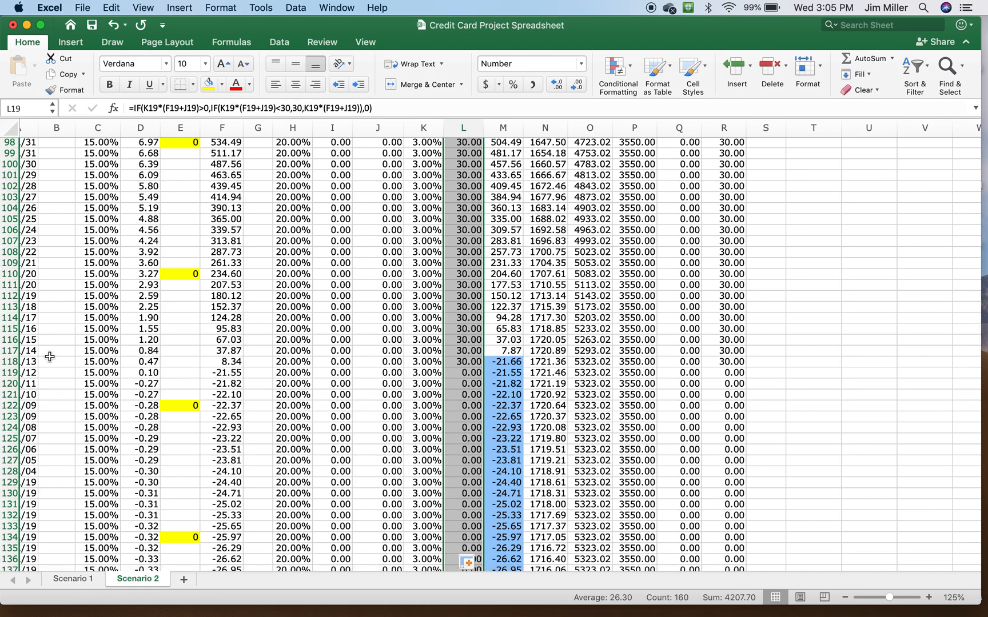
scroll(50, 353, "left", 2)
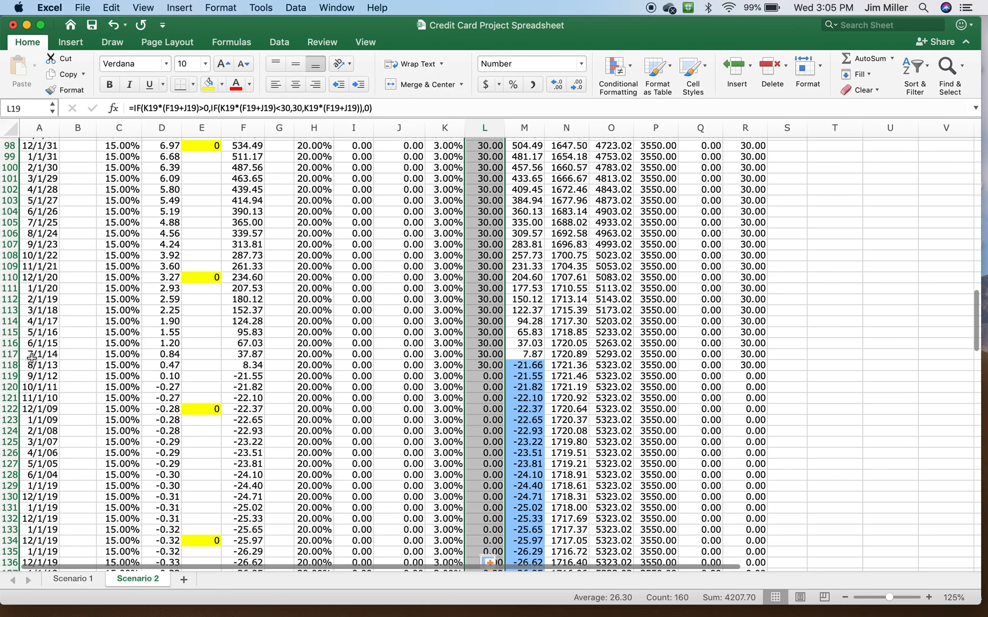
scroll(44, 341, "up", 12)
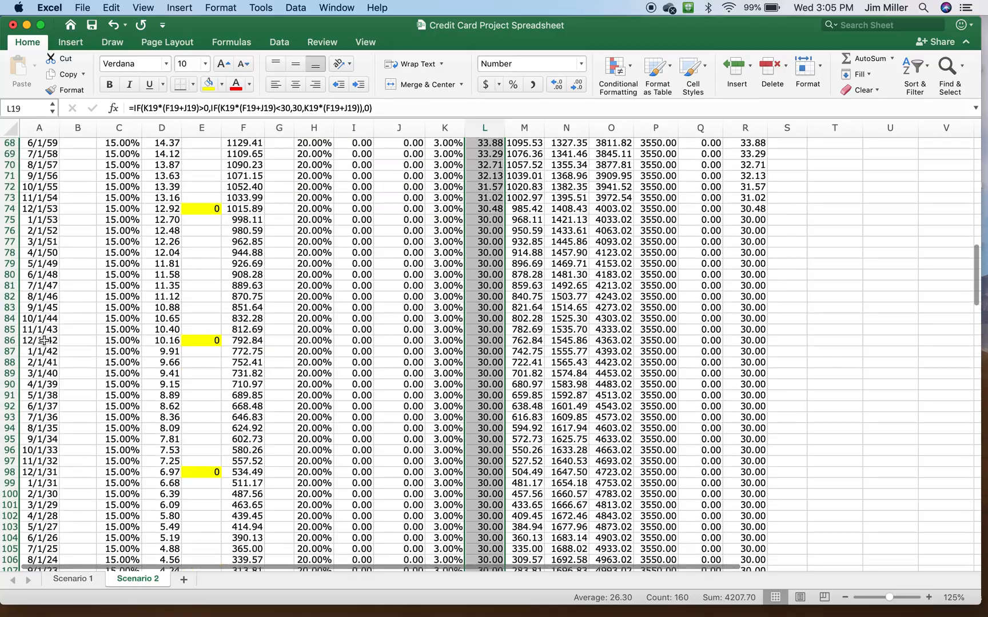
scroll(44, 341, "up", 12)
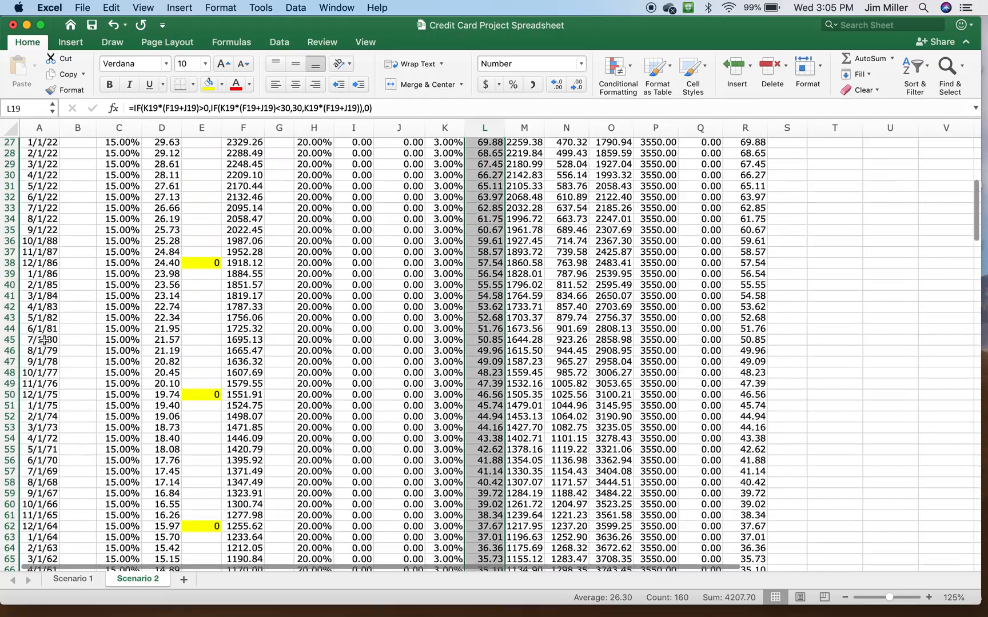
scroll(44, 342, "up", 4)
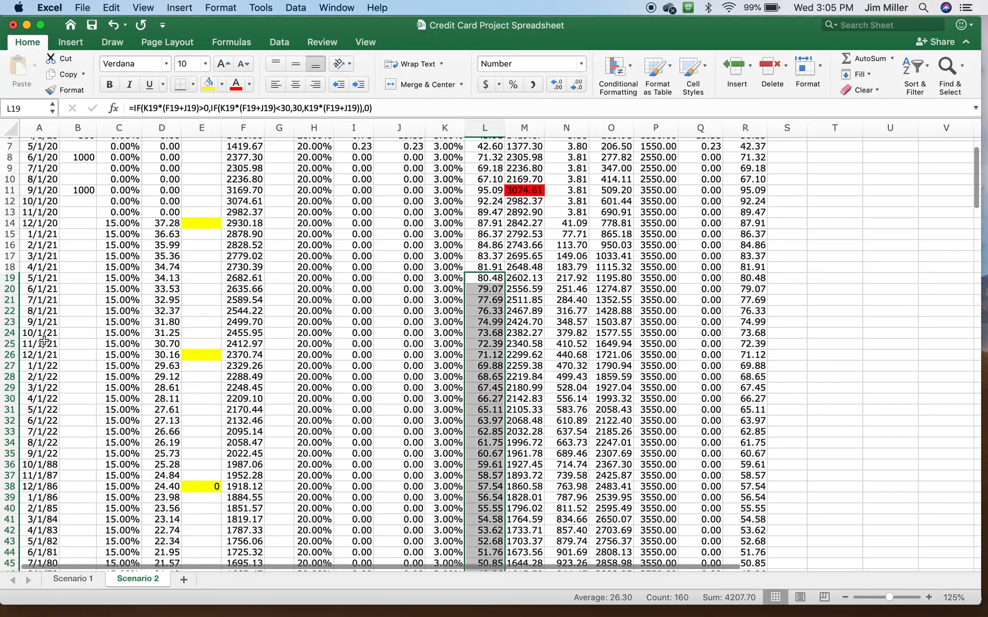
left_click_drag(42, 422, 57, 475)
left_click(42, 331)
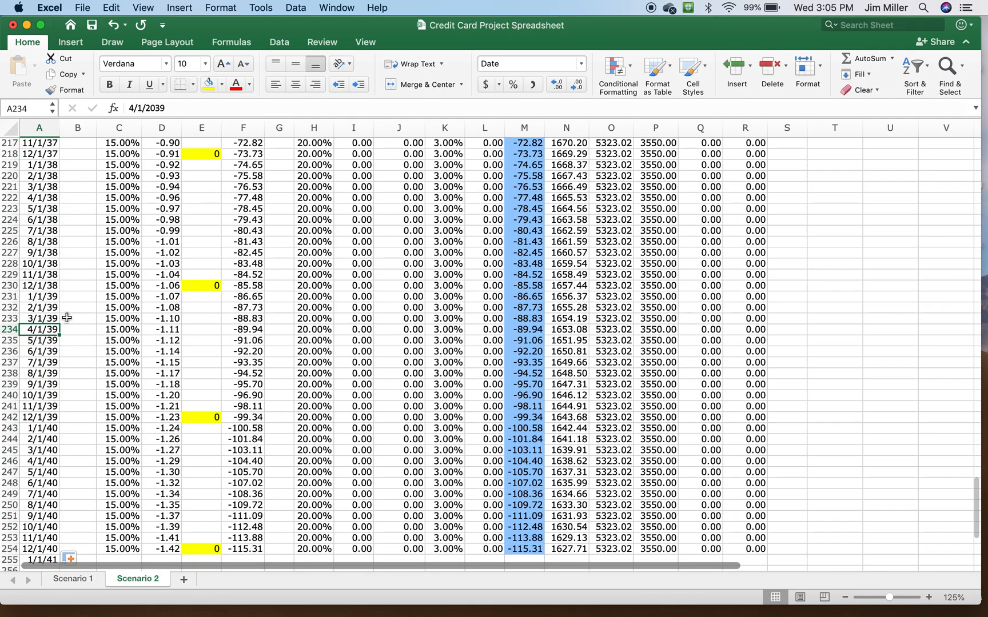
Step: Examine the dates and the Final Balance column around the rows where the card gets paid off
scroll(76, 316, "up", 5)
scroll(75, 316, "up", 6)
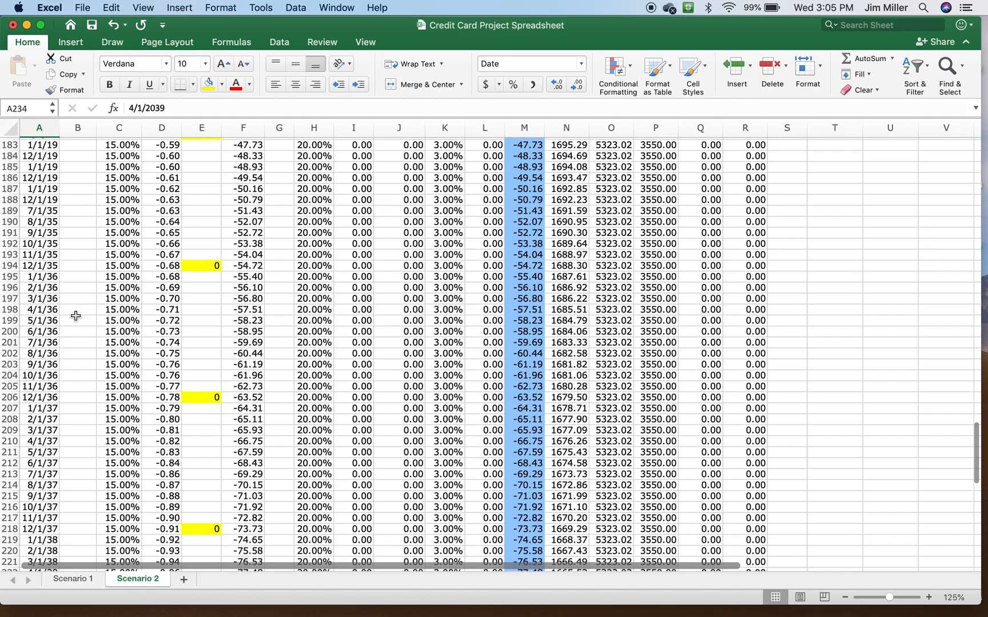
right_click(76, 317)
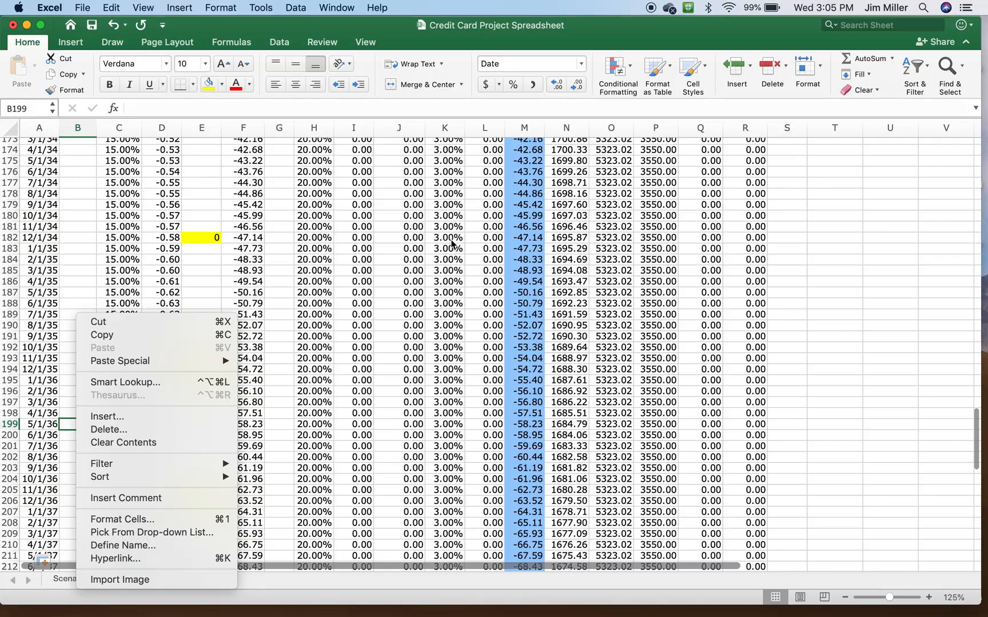
left_click(285, 324)
scroll(284, 321, "up", 8)
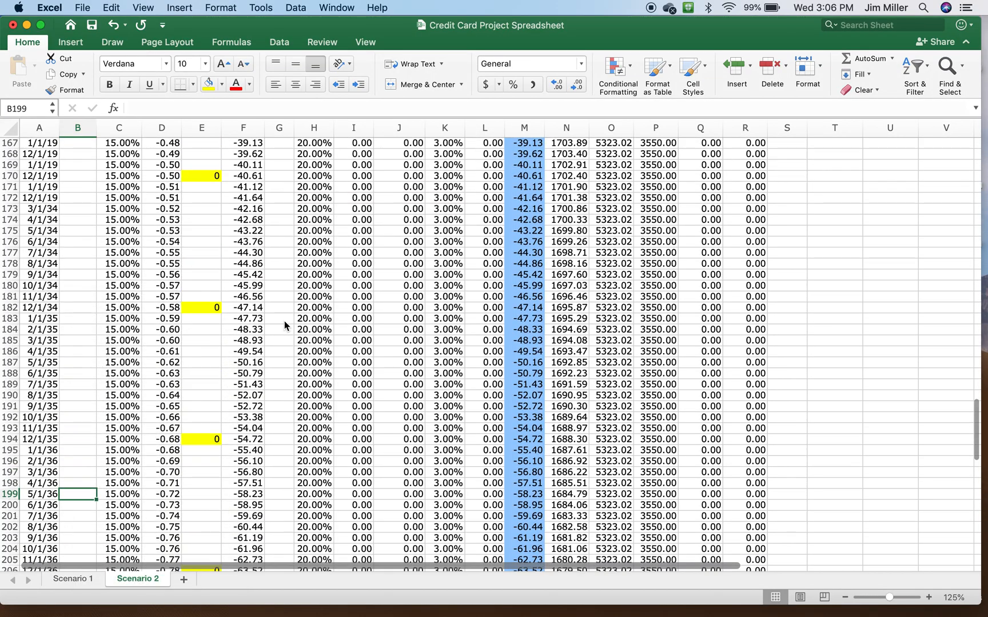
scroll(284, 321, "up", 12)
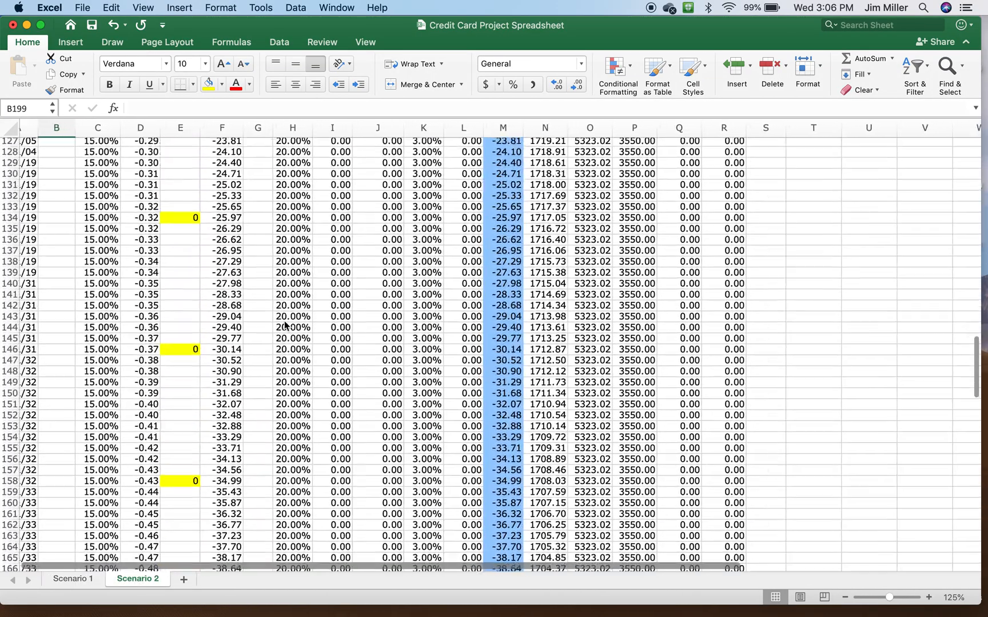
scroll(286, 324, "up", 2)
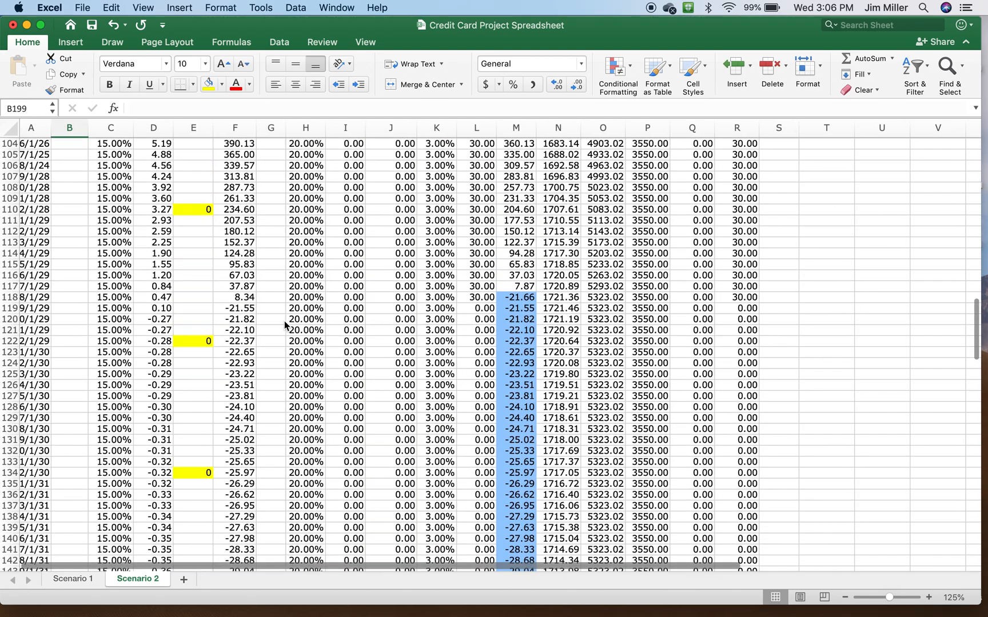
scroll(95, 301, "down", 1)
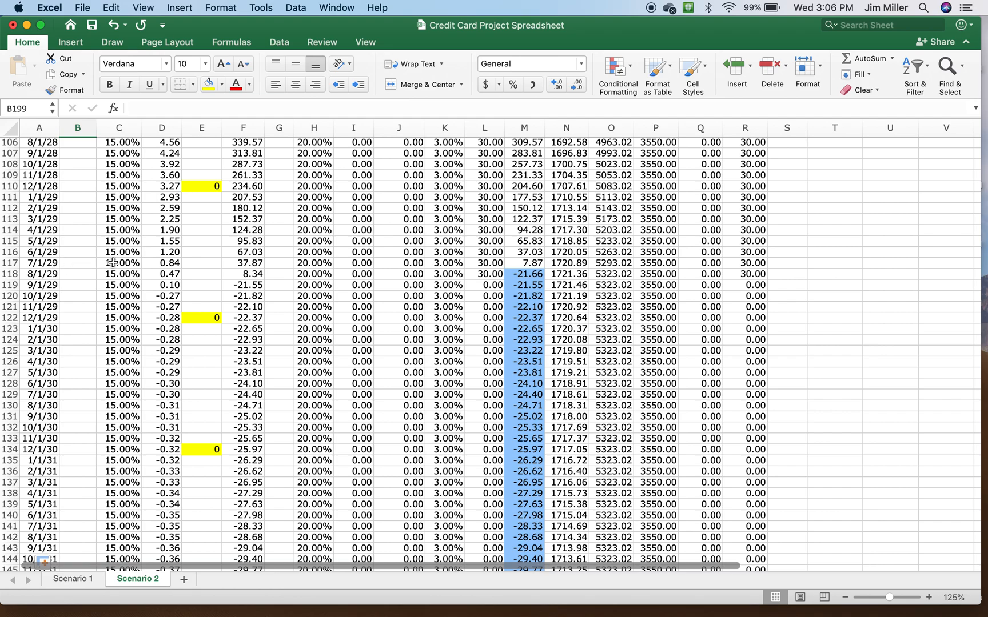
Step: Freeze the header row and the date column by freezing panes at cell B2
left_click(470, 262)
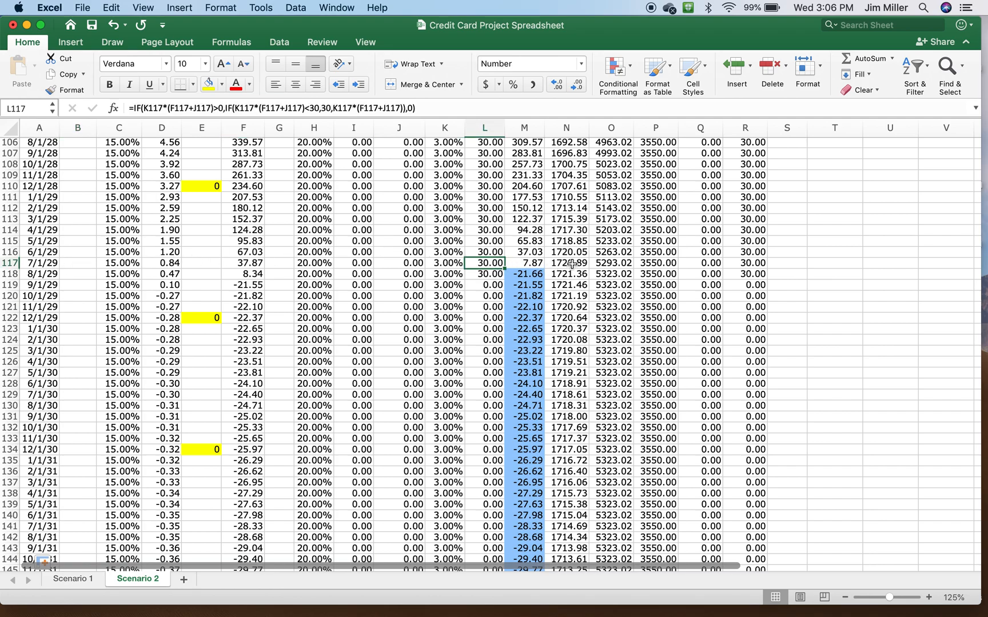
scroll(571, 263, "up", 20)
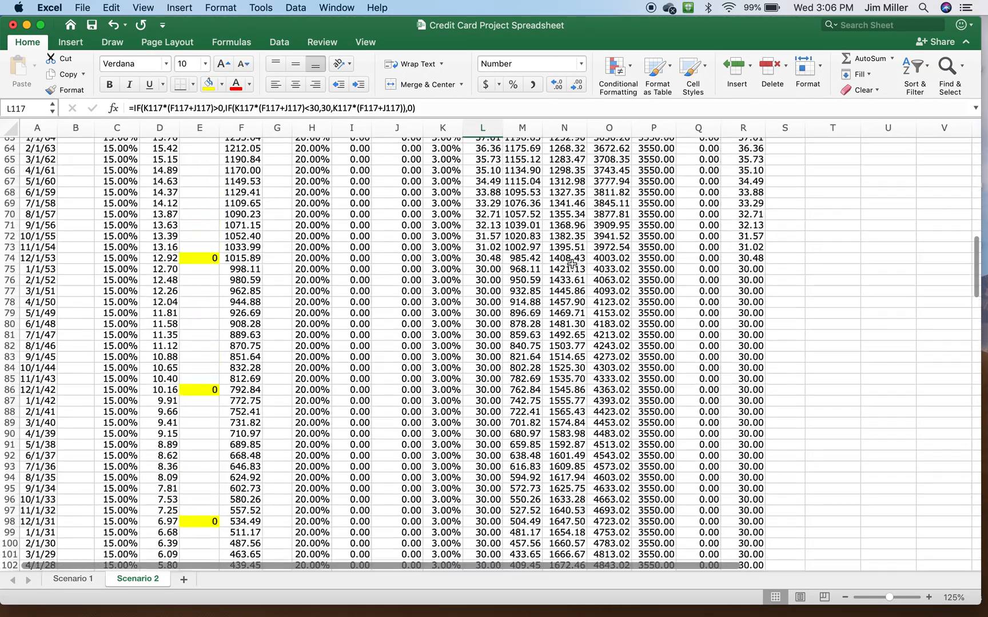
scroll(572, 264, "up", 5)
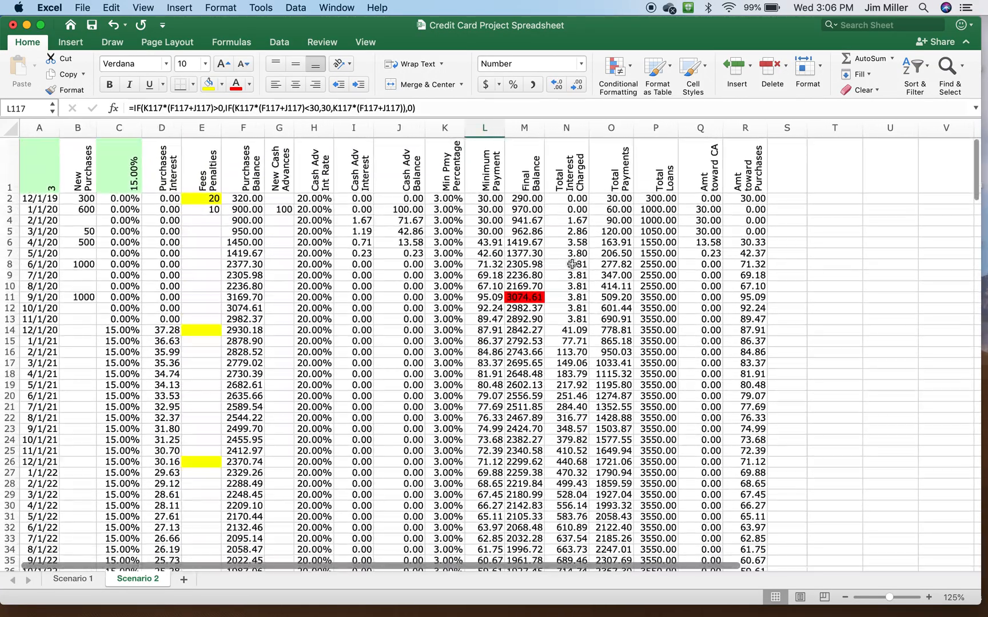
left_click(87, 197)
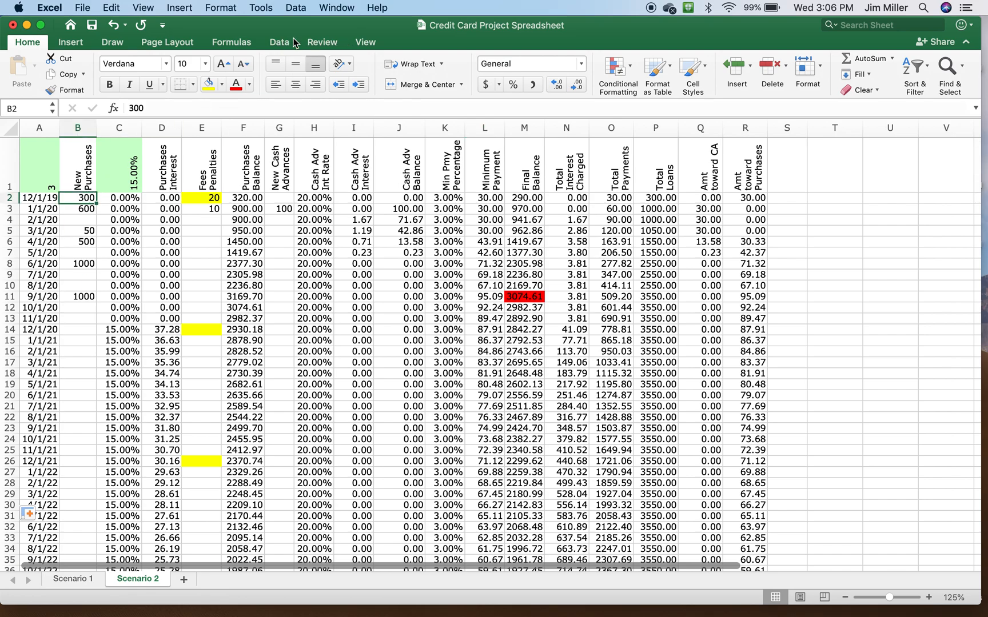
left_click(365, 41)
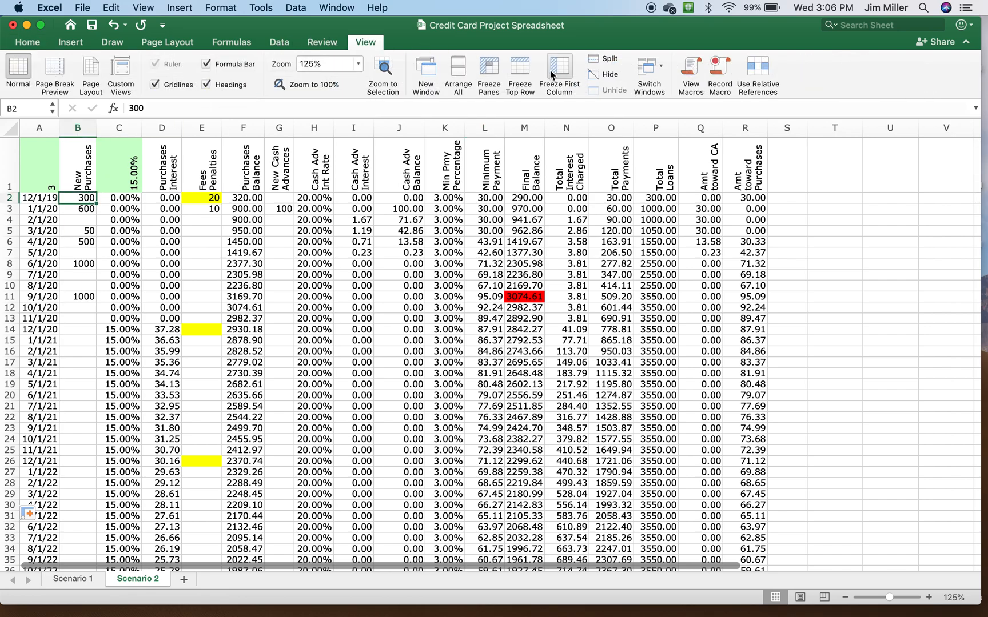
left_click(487, 70)
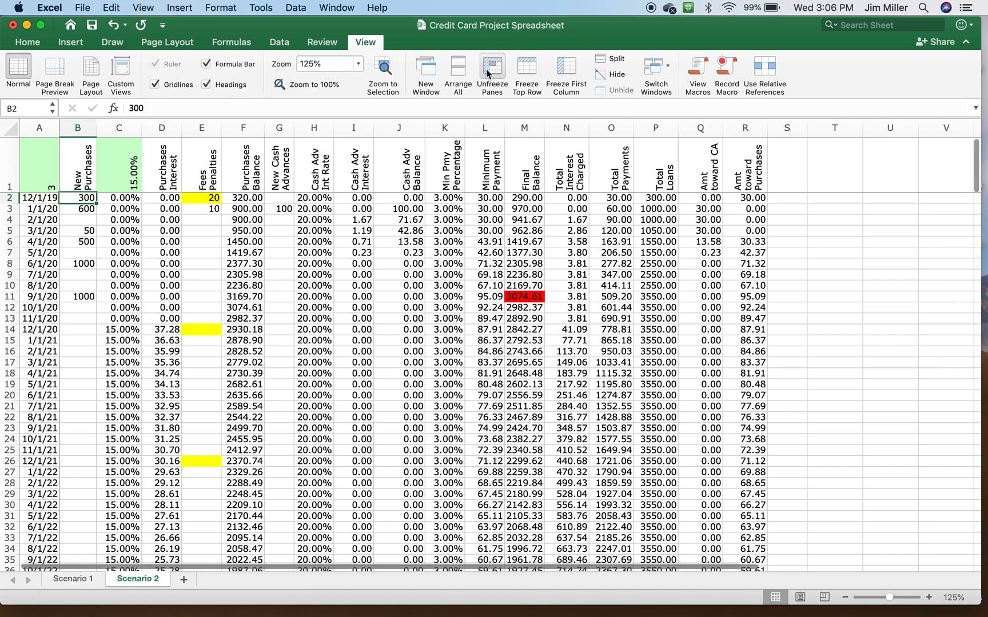
Step: Examine the Final Balance, total interest and total payments columns down to the payoff date, plus the first Minimum Payment formula in L2
scroll(359, 280, "down", 5)
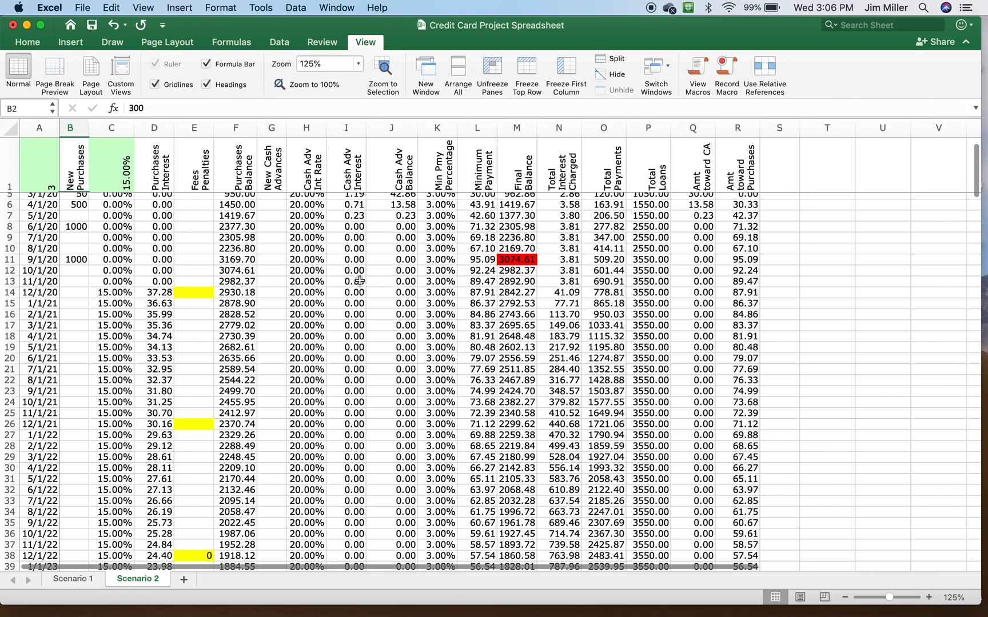
scroll(359, 280, "down", 2)
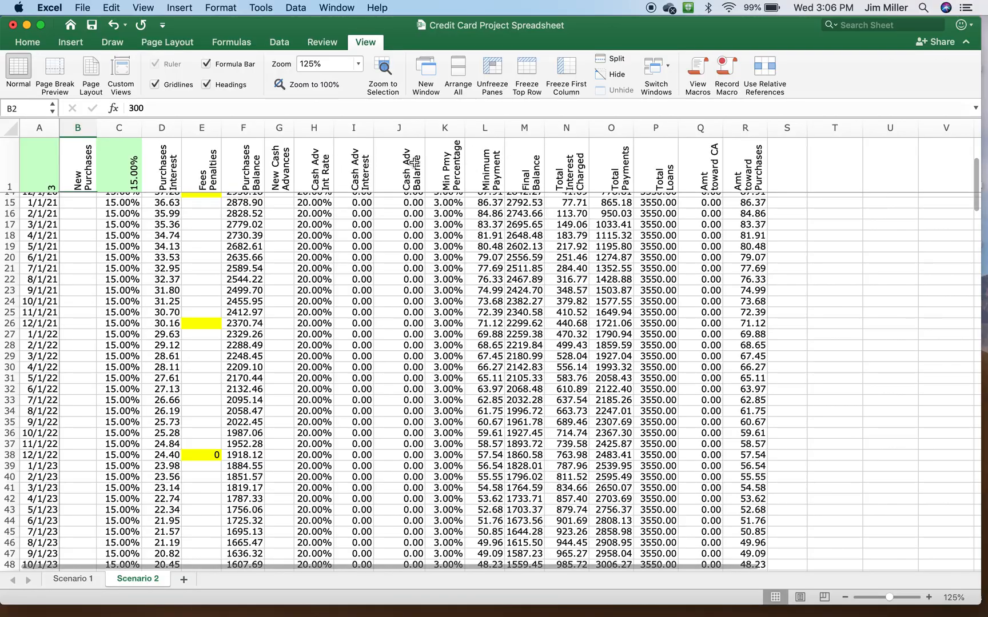
scroll(621, 276, "down", 10)
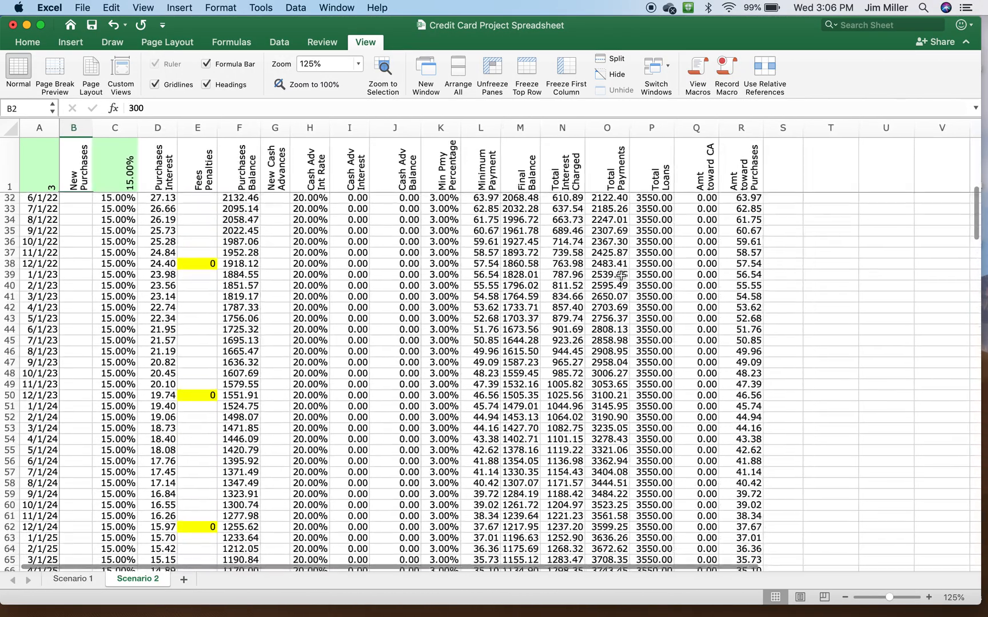
scroll(621, 276, "down", 3)
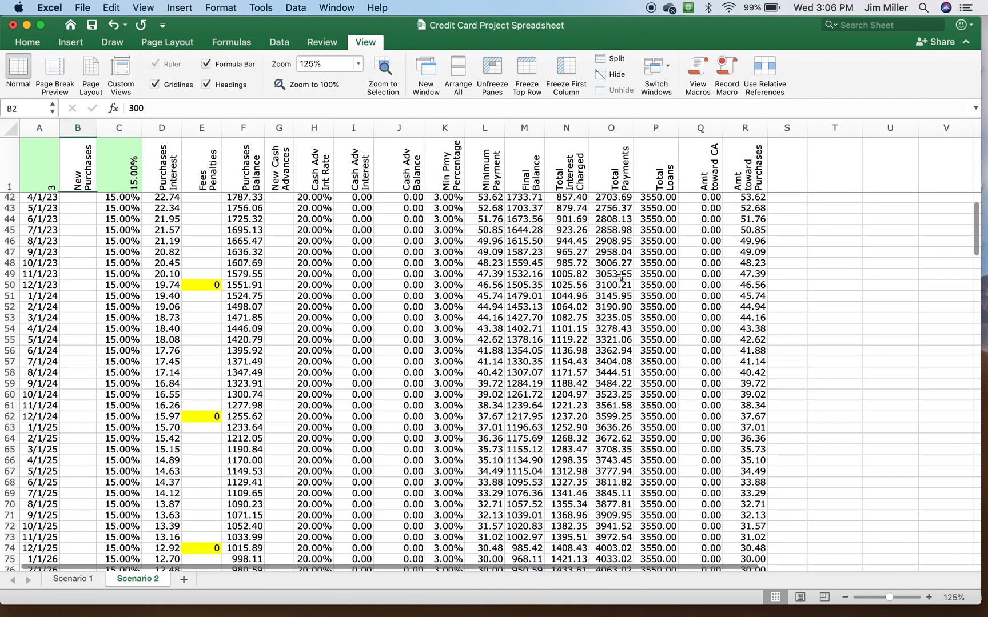
scroll(621, 276, "down", 8)
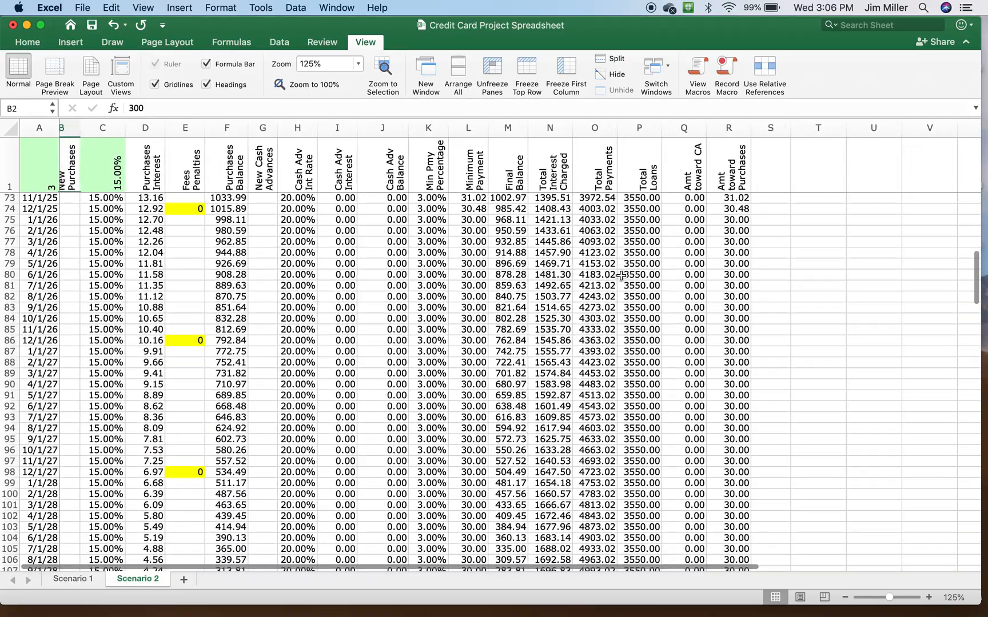
scroll(620, 276, "up", 15)
scroll(620, 275, "up", 4)
scroll(621, 275, "down", 5)
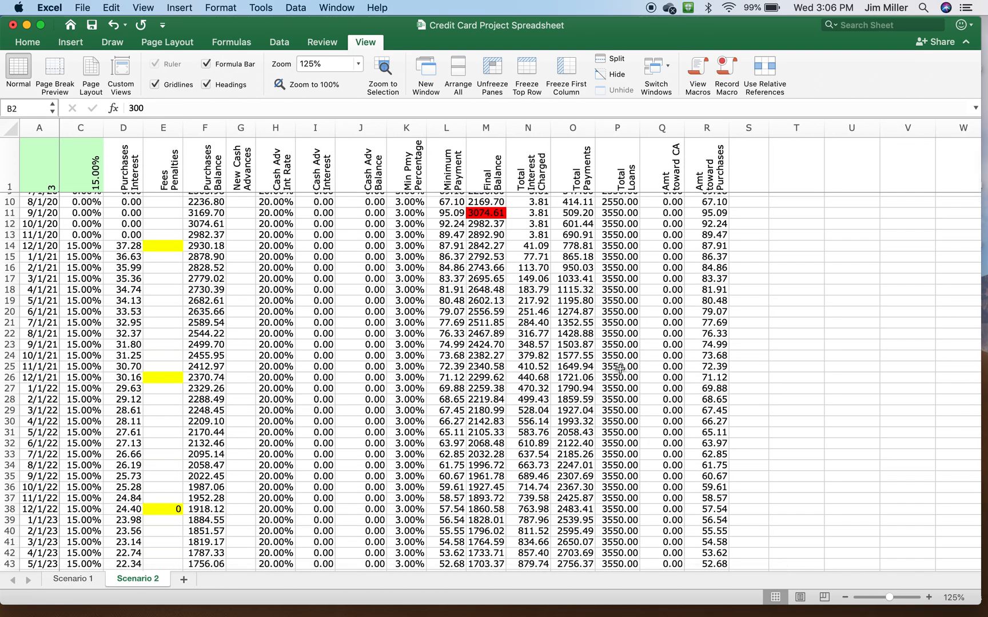
scroll(619, 369, "down", 15)
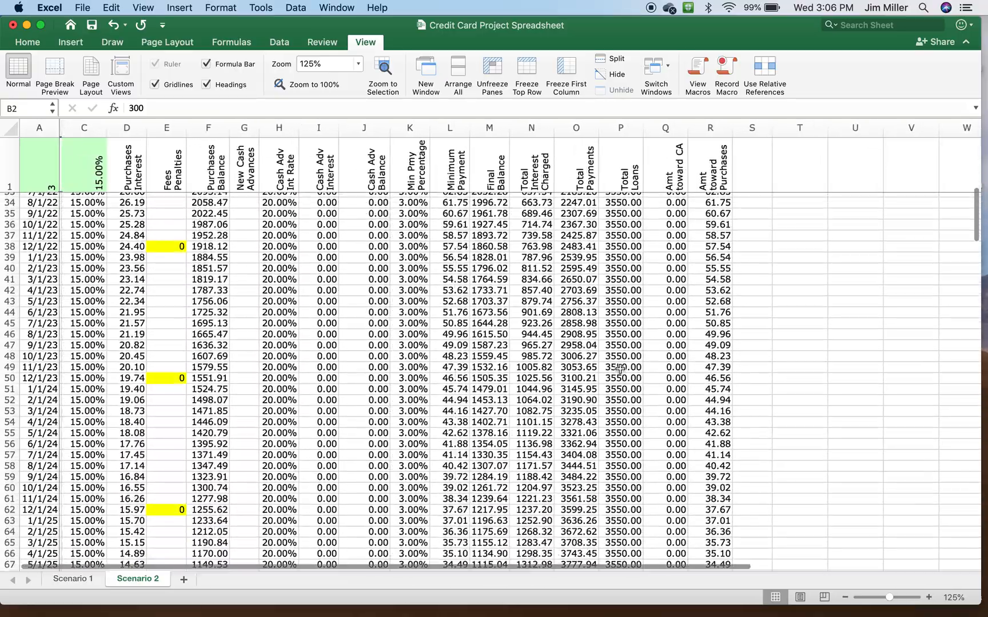
scroll(620, 369, "down", 15)
scroll(620, 369, "down", 10)
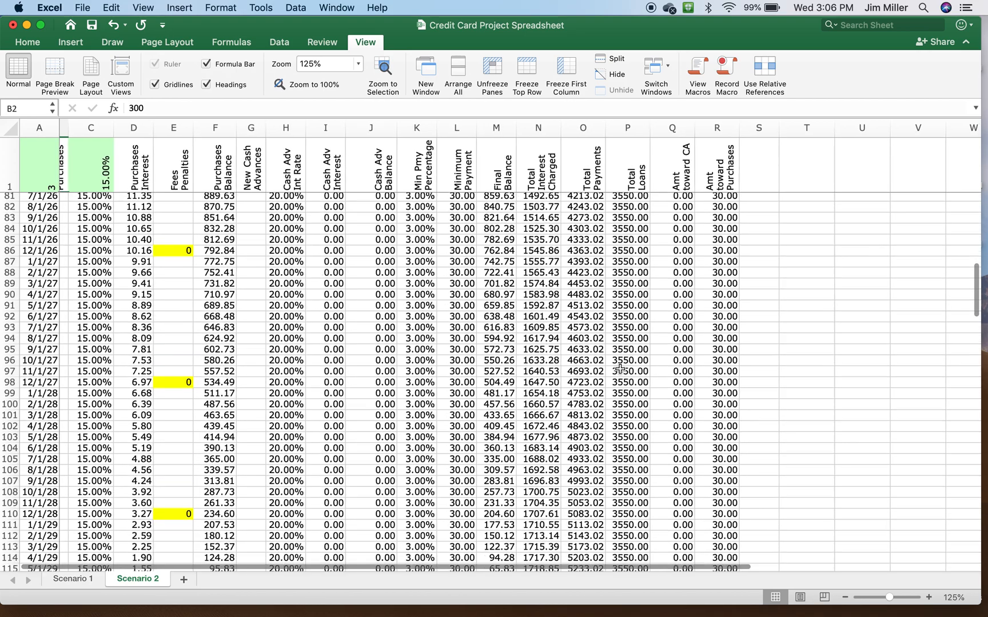
scroll(620, 369, "down", 3)
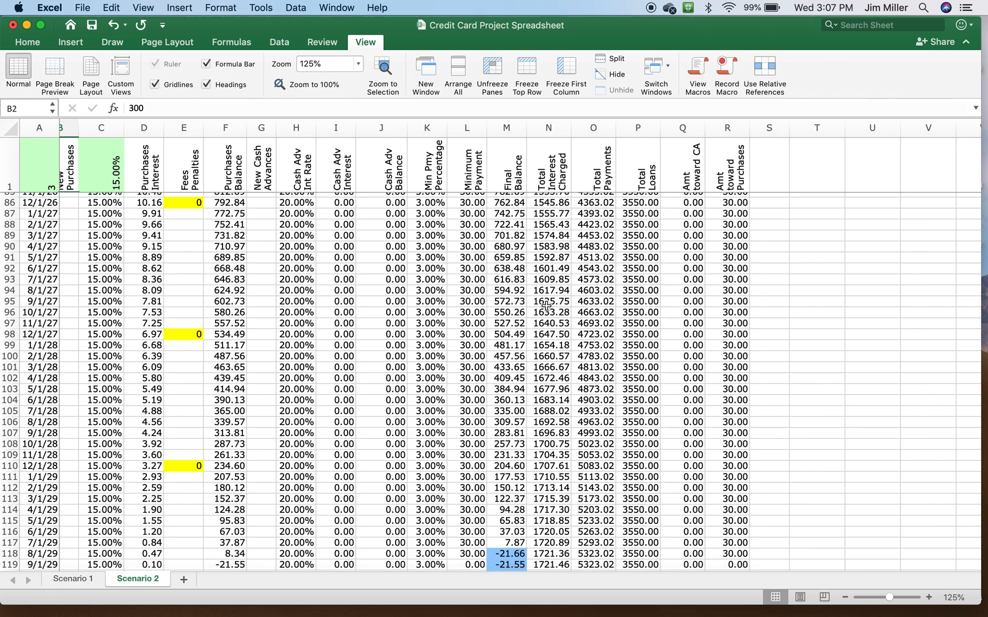
scroll(184, 460, "up", 5)
scroll(184, 460, "up", 20)
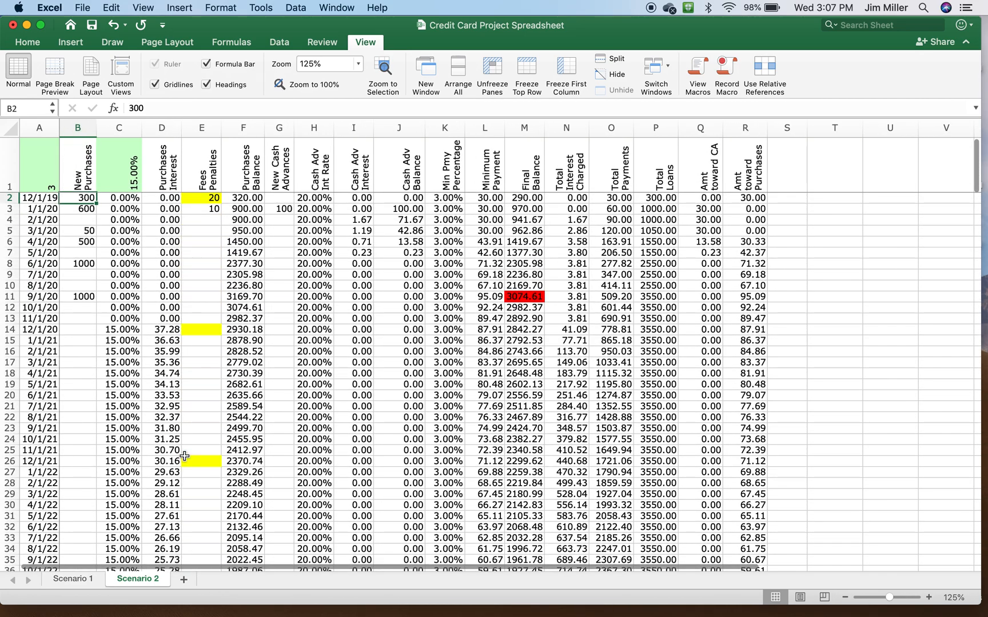
left_click(490, 197)
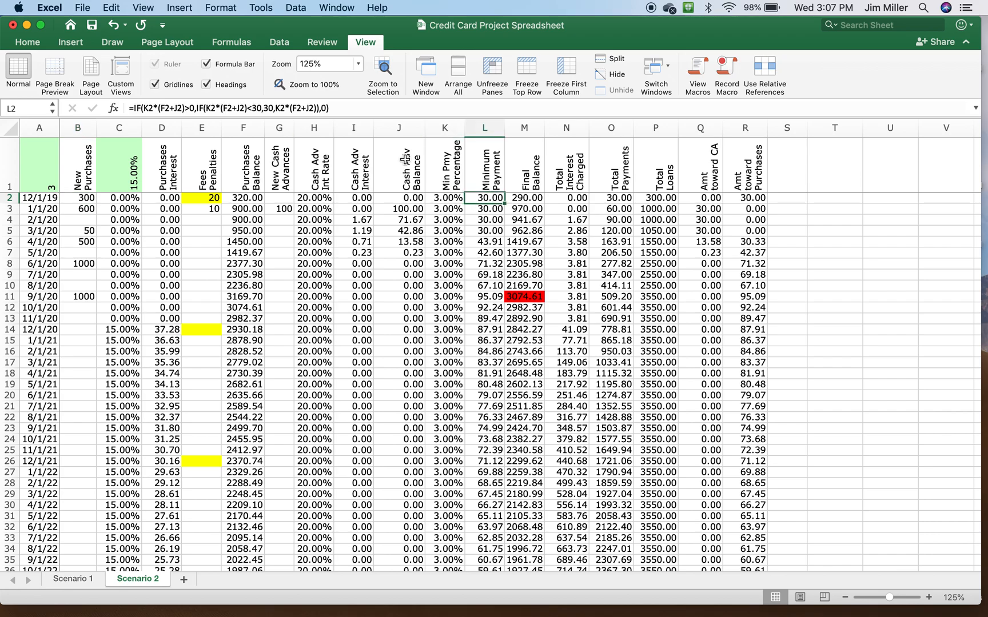